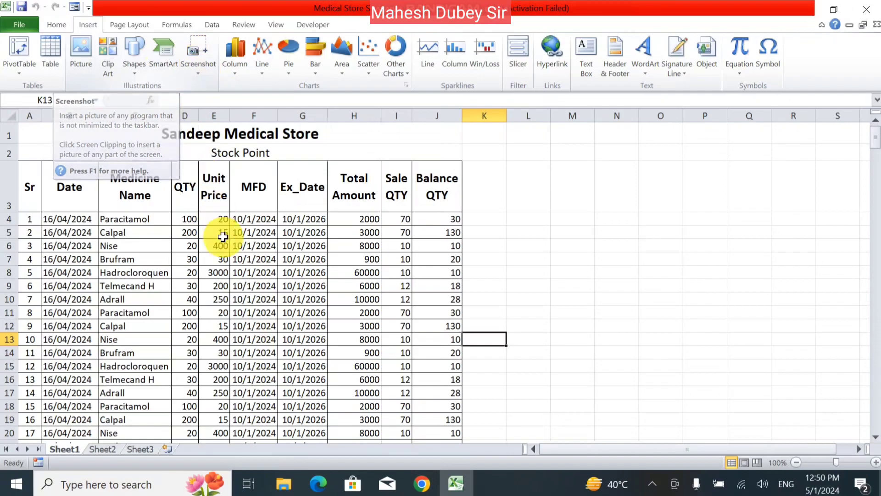
Step: Open Clip Art, exclude Office.com content and search for "plant"
{"action": "left_click", "coordinate": [231, 287]}
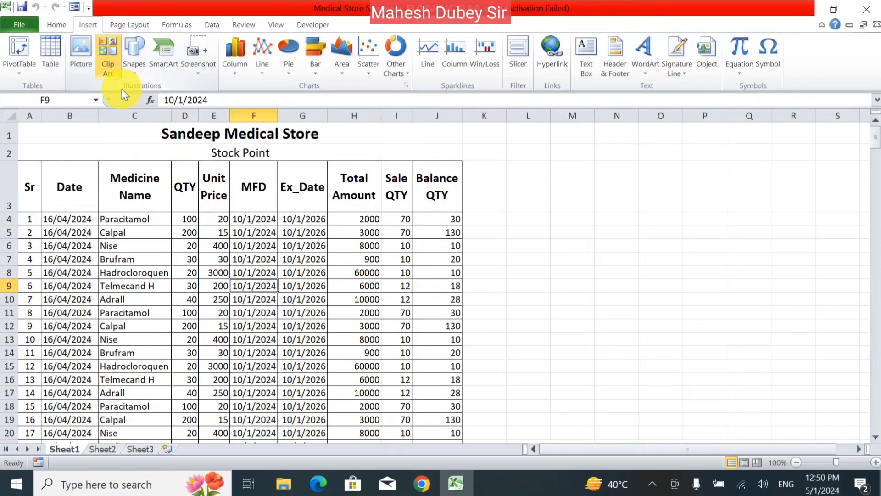
{"action": "left_click", "coordinate": [110, 69]}
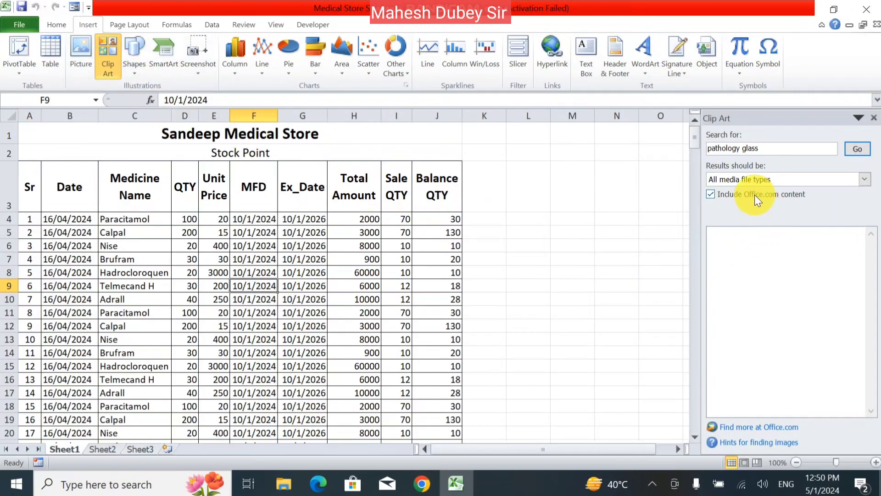
{"action": "left_click", "coordinate": [711, 194]}
{"action": "left_click", "coordinate": [771, 148]}
{"action": "left_click_drag", "start_coordinate": [770, 147], "coordinate": [551, 161]}
{"action": "key", "text": "BackSpace"}
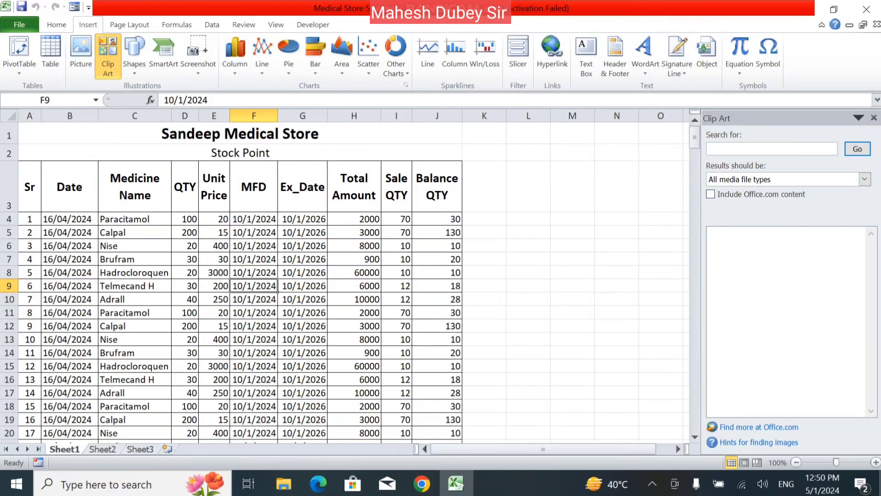
{"action": "type", "text": "plant"}
{"action": "left_click", "coordinate": [859, 149]}
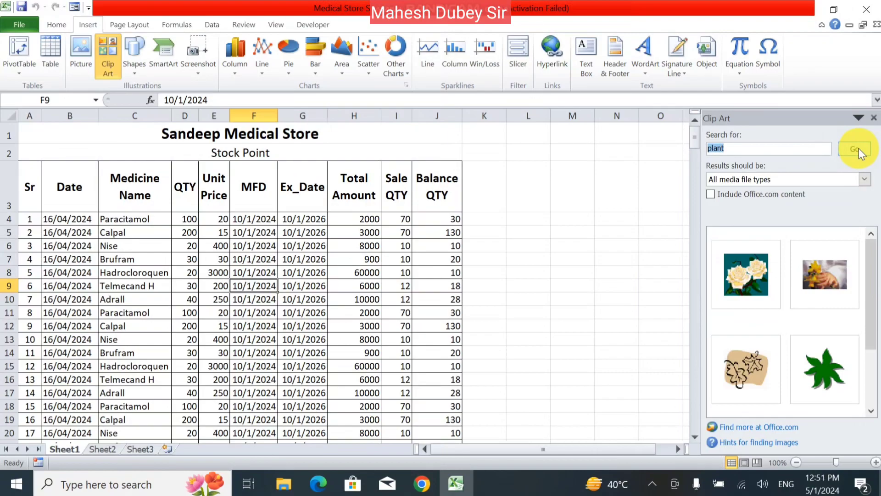
{"action": "left_click_drag", "start_coordinate": [872, 260], "coordinate": [855, 386]}
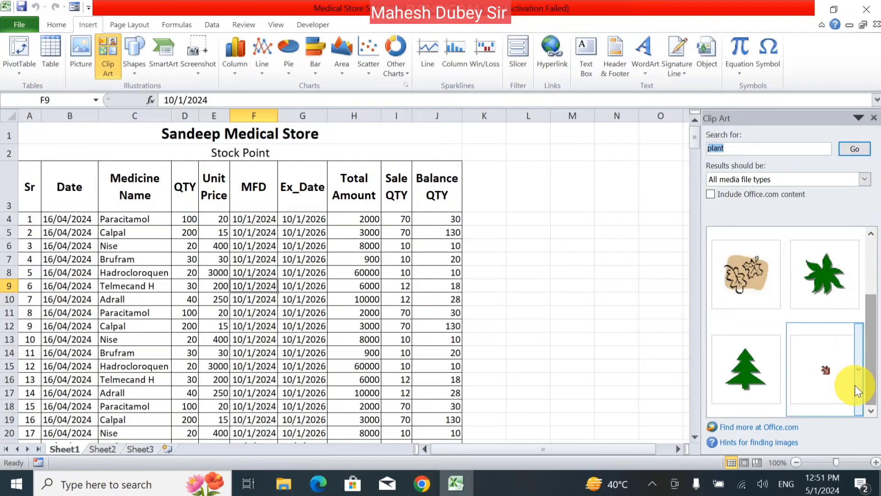
Step: Search the clip art for "plant" again, limiting the results to illustrations, videos and audio
{"action": "key", "text": "BackSpace"}
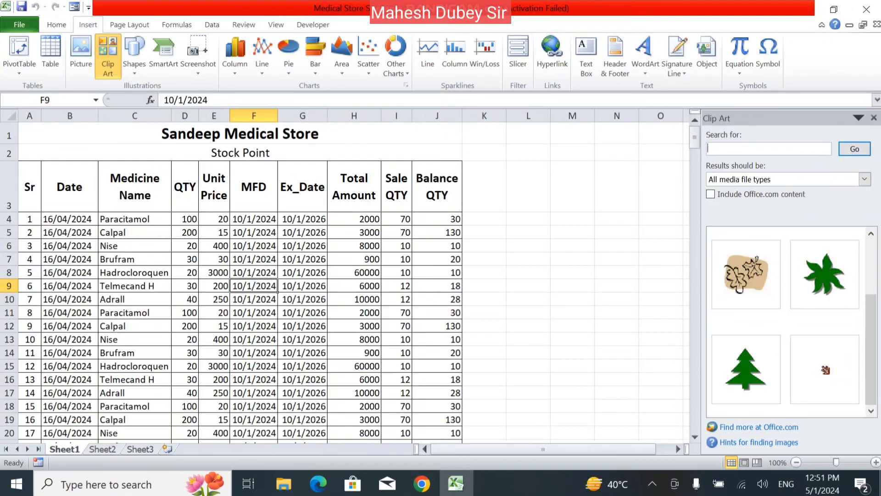
{"action": "left_click", "coordinate": [803, 180]}
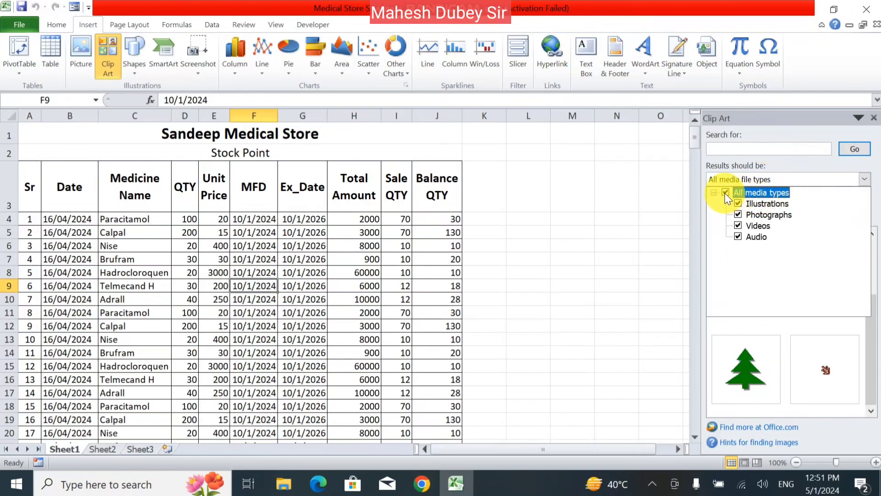
{"action": "left_click", "coordinate": [726, 192]}
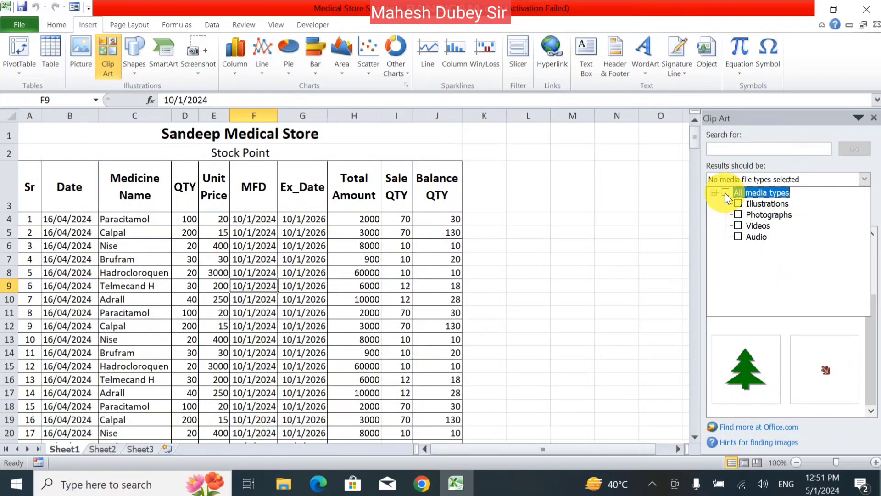
{"action": "left_click", "coordinate": [821, 151]}
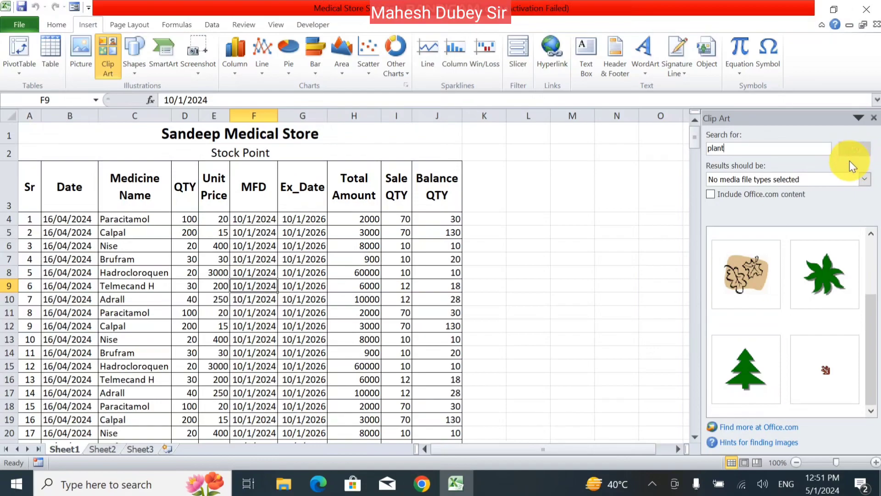
{"action": "left_click", "coordinate": [849, 178]}
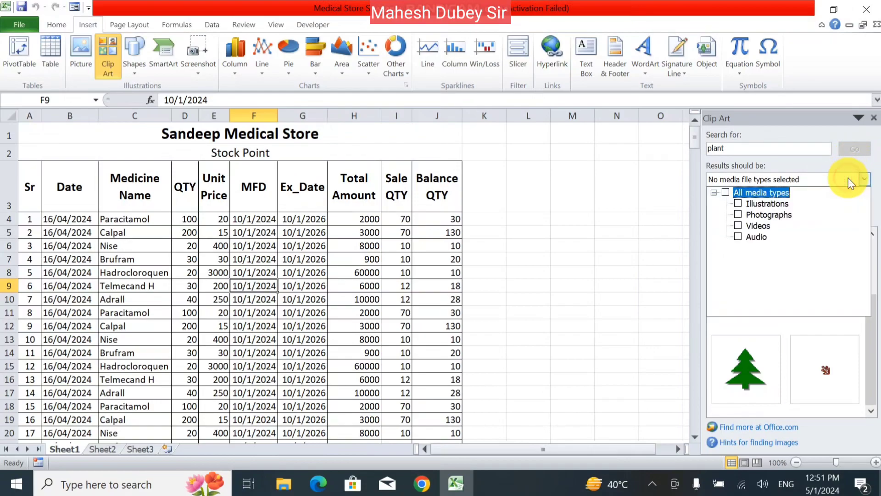
{"action": "left_click", "coordinate": [738, 203]}
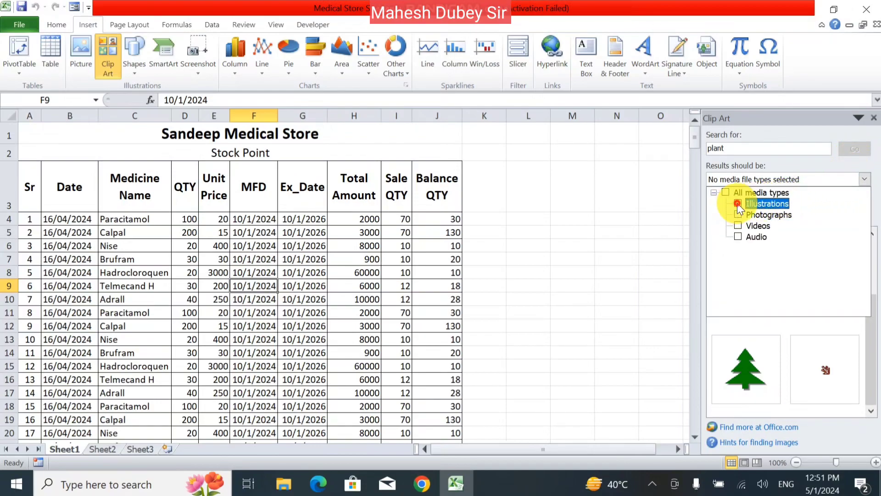
{"action": "left_click", "coordinate": [737, 235]}
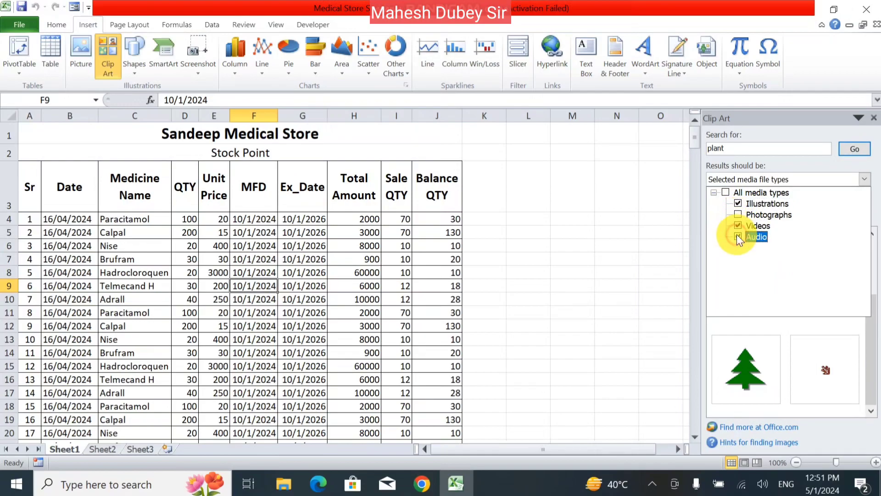
{"action": "left_click", "coordinate": [847, 150]}
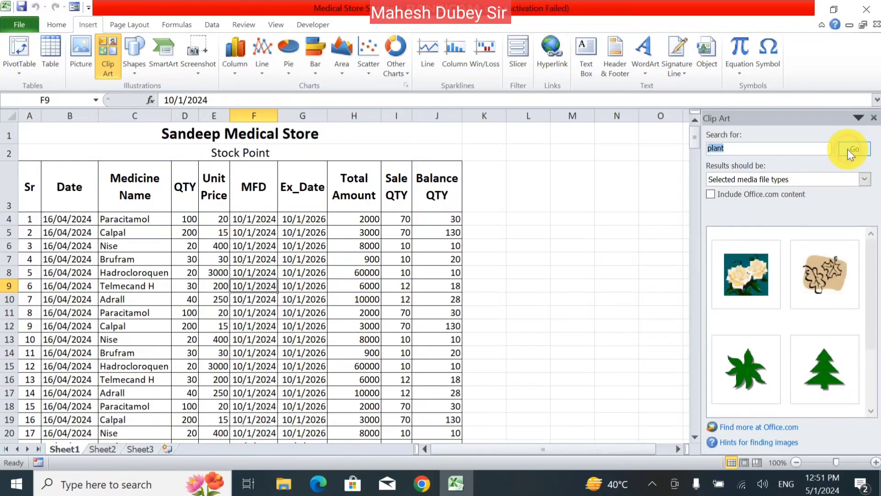
Step: Include all media types in the results again and search the clip art for "animal"
{"action": "left_click", "coordinate": [809, 152]}
{"action": "key", "text": "BackSpace"}
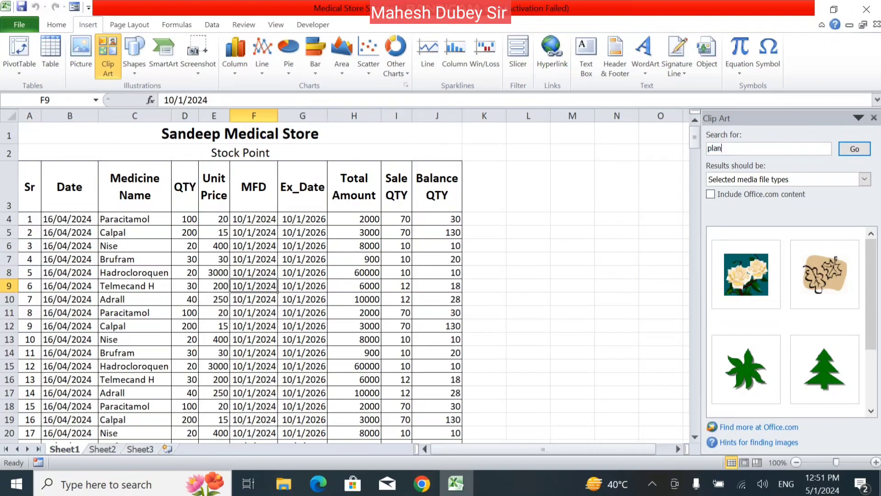
{"action": "left_click", "coordinate": [782, 180]}
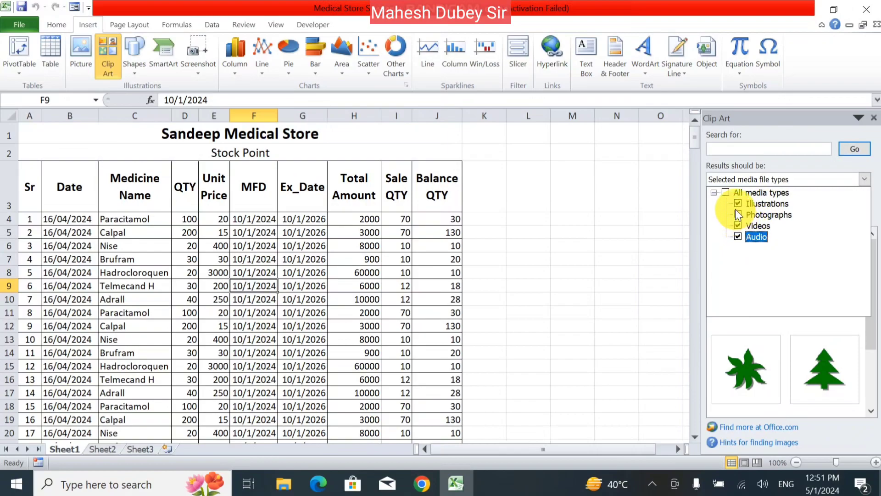
{"action": "left_click", "coordinate": [725, 192]}
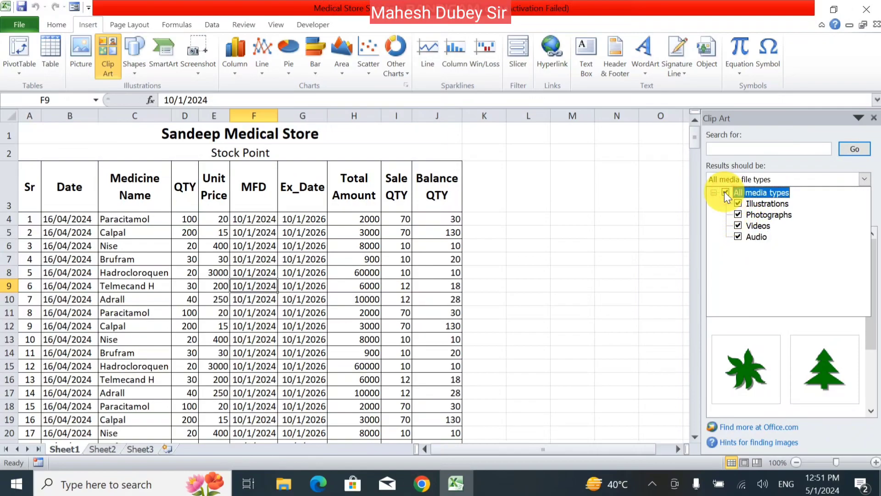
{"action": "left_click", "coordinate": [753, 147]}
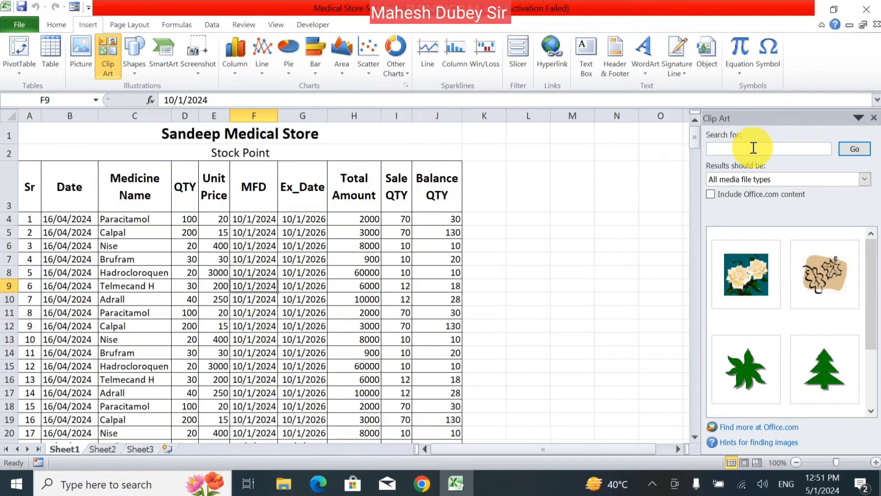
{"action": "type", "text": "animal"}
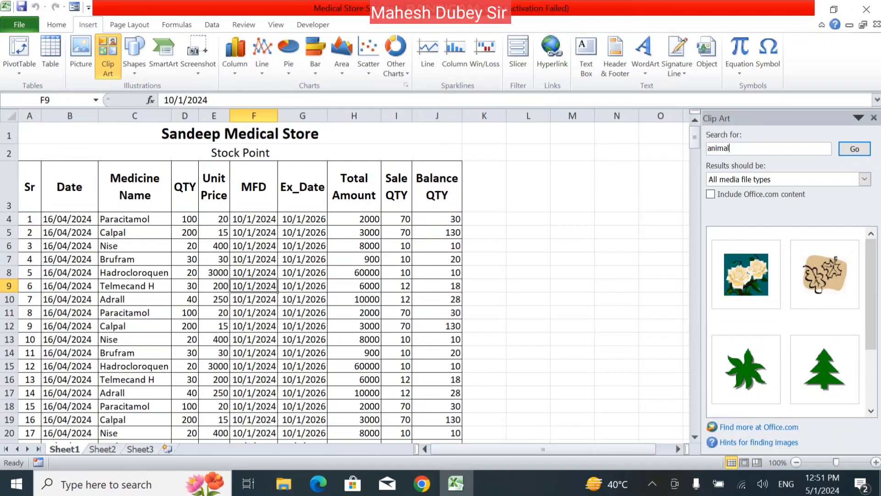
{"action": "left_click", "coordinate": [853, 149]}
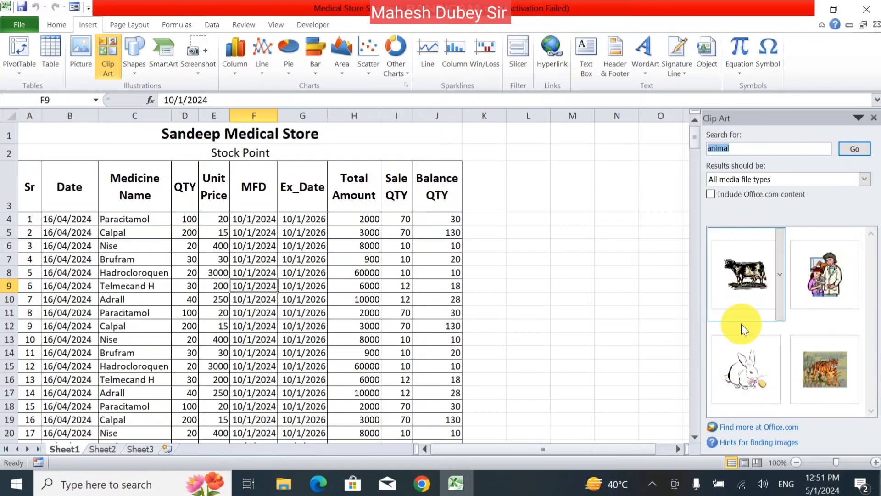
Step: Insert the rabbit clip art, place it in the empty cells beside the stock table around columns L to N, and close Clip Art
{"action": "left_click", "coordinate": [736, 357]}
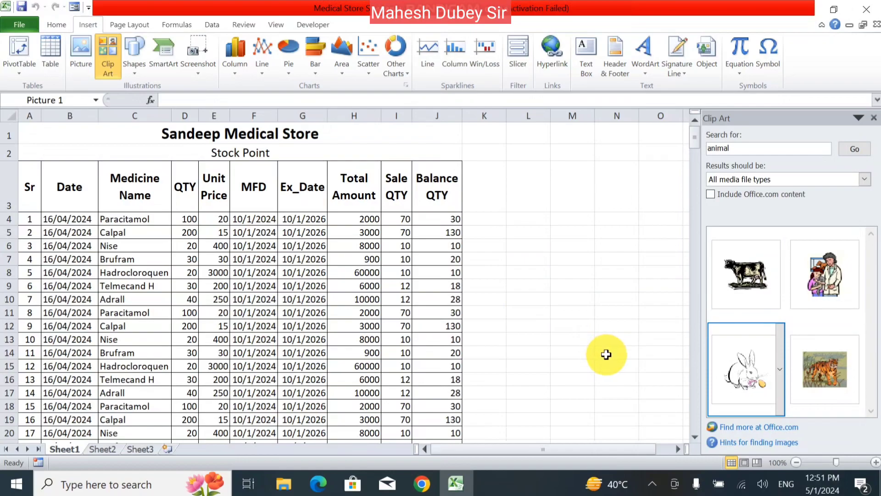
{"action": "left_click_drag", "start_coordinate": [282, 341], "coordinate": [558, 257]}
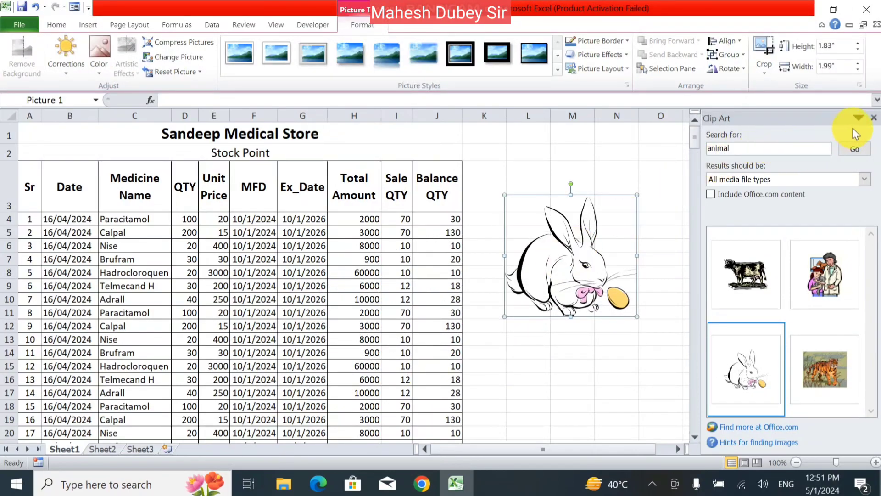
{"action": "left_click", "coordinate": [874, 117]}
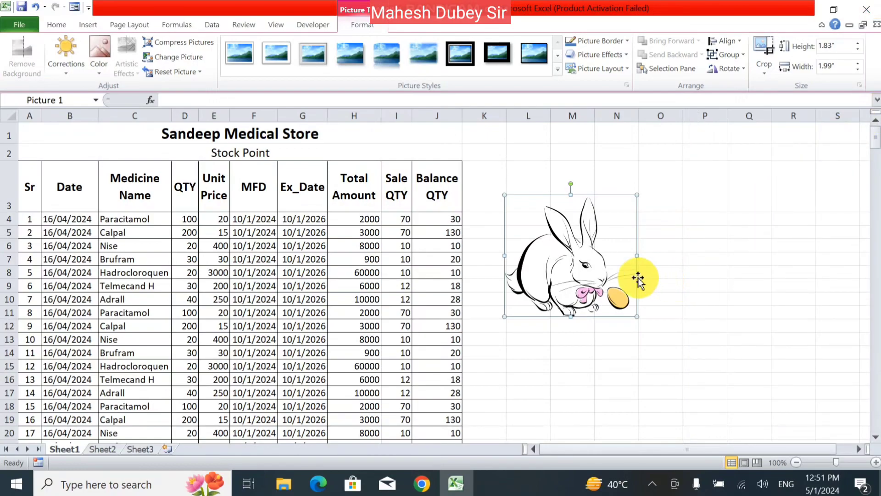
{"action": "left_click", "coordinate": [672, 281]}
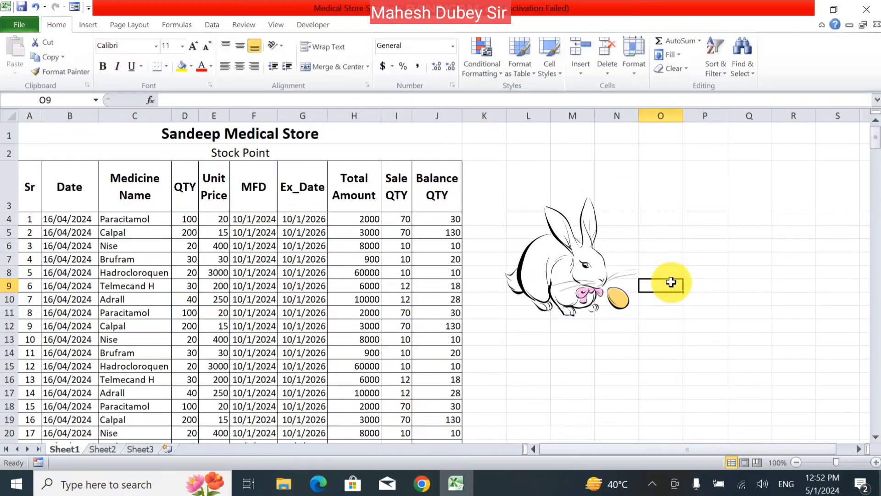
Step: Convert the imported rabbit picture to a Microsoft Office drawing object using Ungroup
{"action": "left_click", "coordinate": [563, 291]}
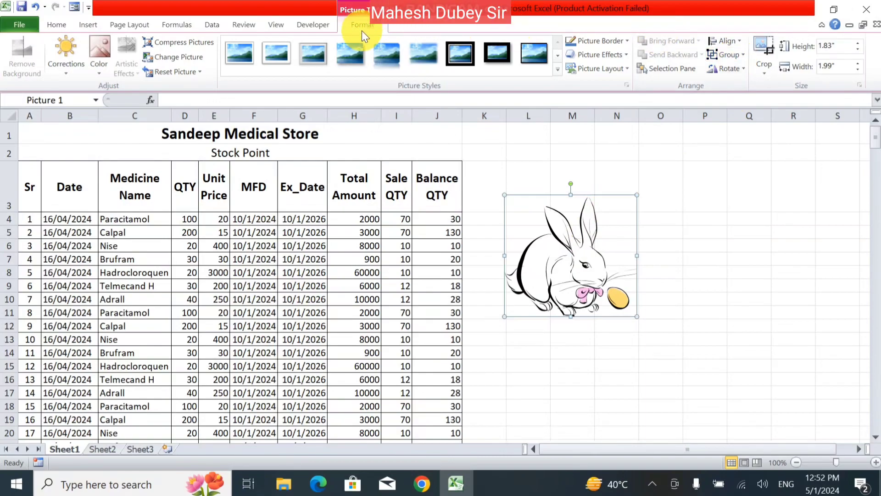
{"action": "left_click", "coordinate": [742, 54]}
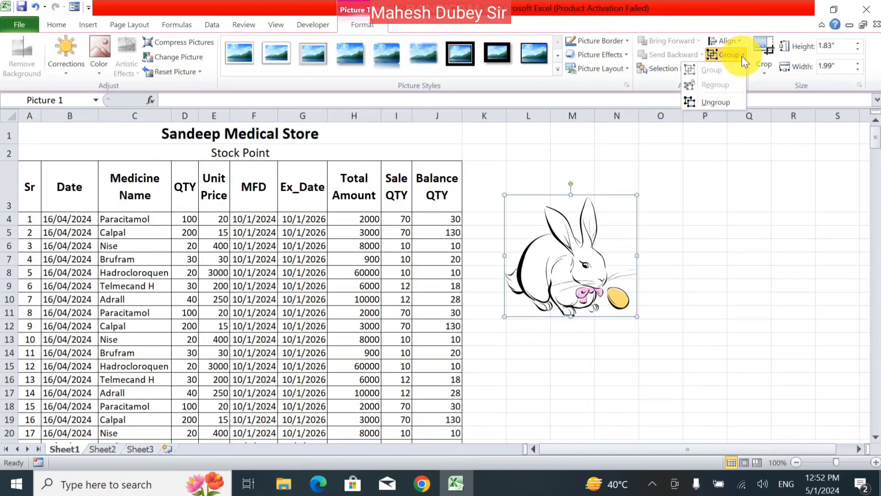
{"action": "left_click", "coordinate": [715, 106]}
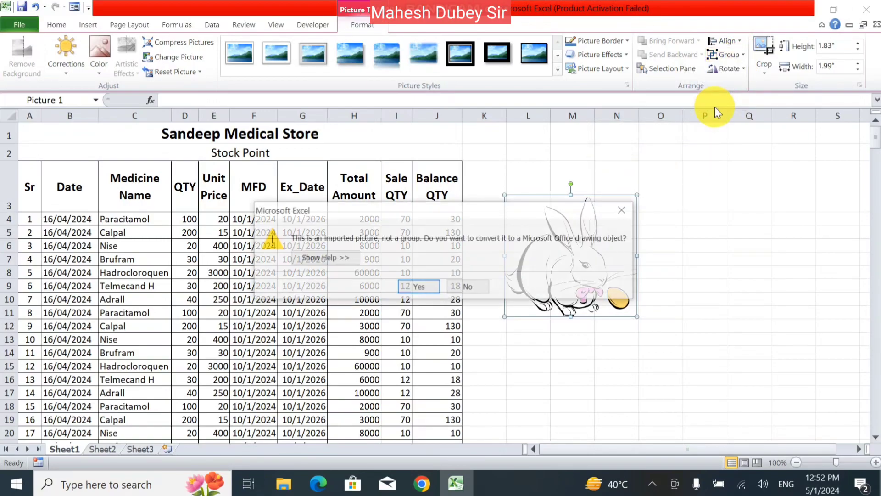
{"action": "left_click", "coordinate": [426, 284]}
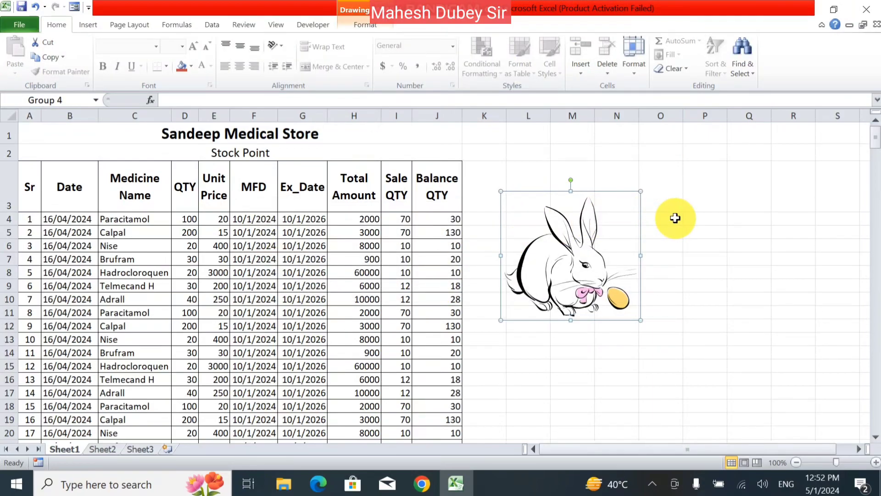
{"action": "left_click", "coordinate": [616, 204]}
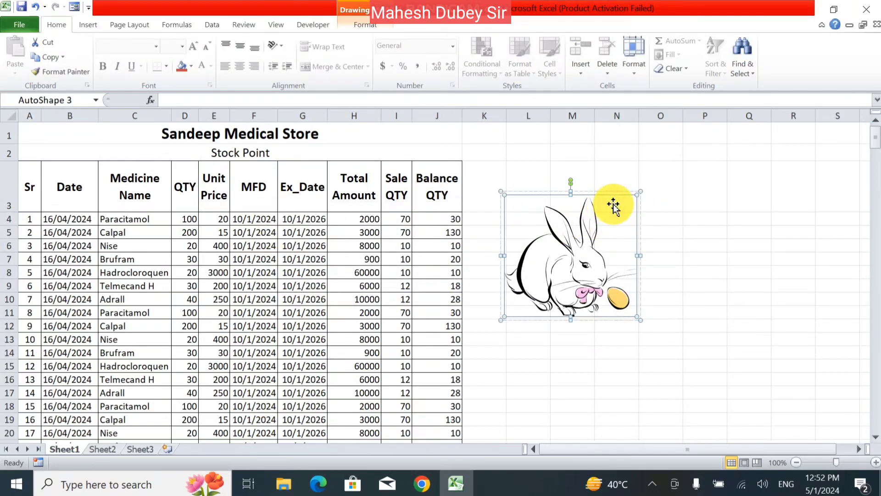
{"action": "left_click", "coordinate": [701, 218]}
Step: Ungroup the rabbit drawing into separate shapes and move them all together to columns P to S
{"action": "left_click", "coordinate": [571, 250]}
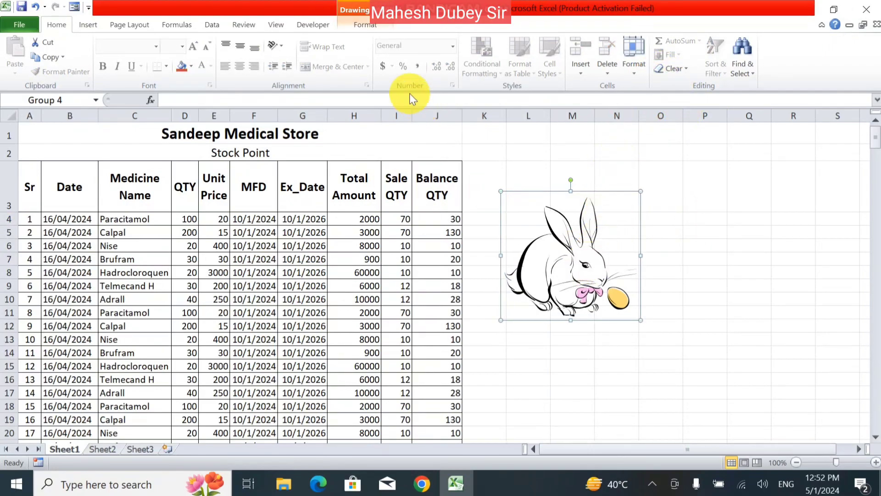
{"action": "left_click", "coordinate": [371, 24]}
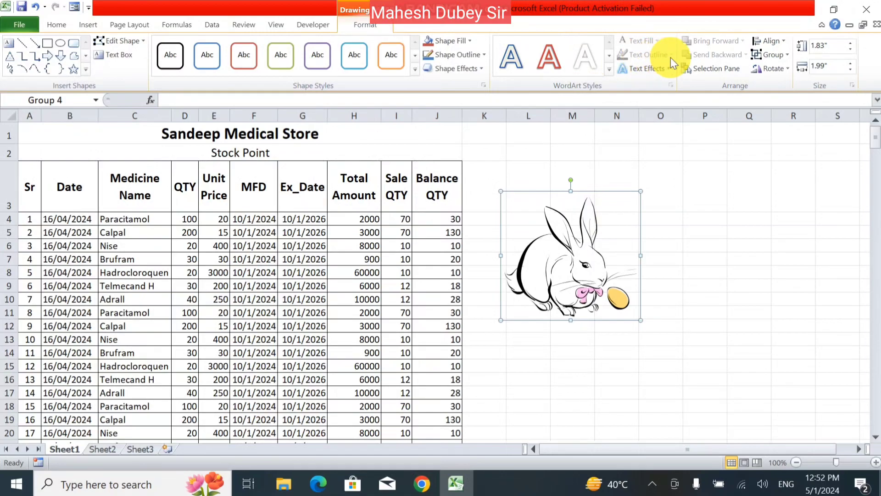
{"action": "left_click", "coordinate": [770, 54]}
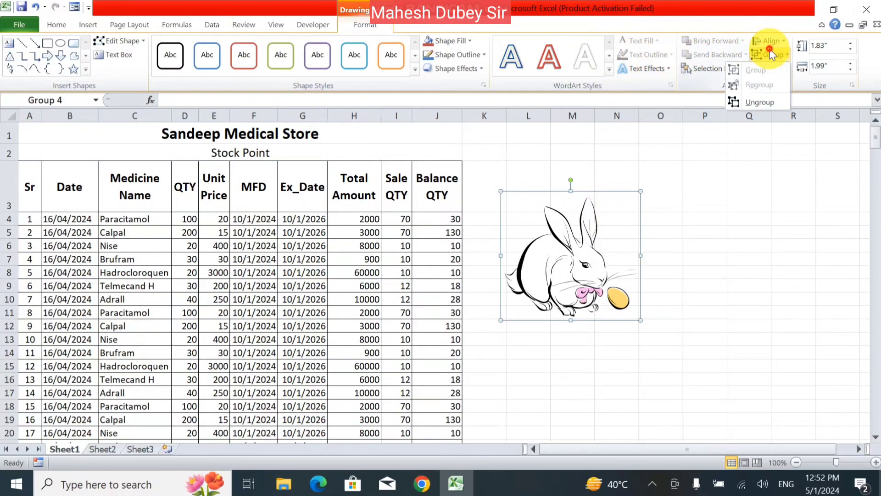
{"action": "left_click", "coordinate": [753, 103]}
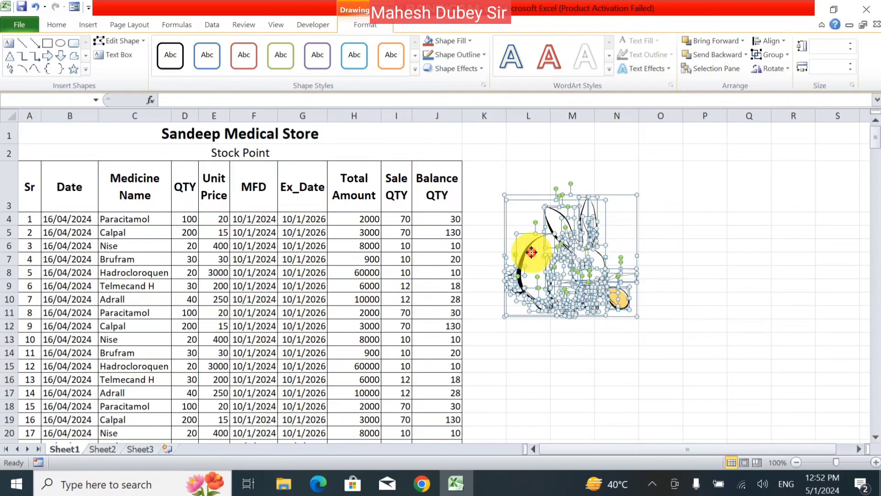
{"action": "left_click_drag", "start_coordinate": [532, 250], "coordinate": [732, 243]}
{"action": "left_click", "coordinate": [643, 234]}
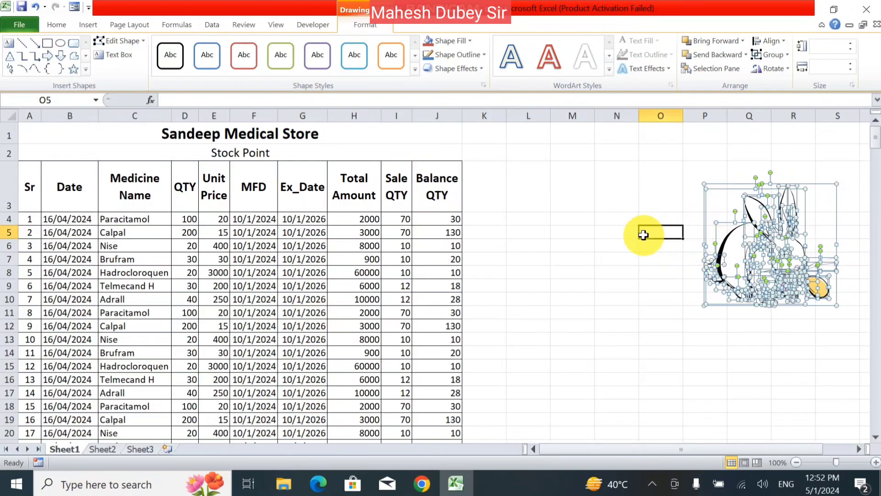
Step: Pull the black back outline, the white body fill and the yellow egg fill away from the rabbit as separate pieces
{"action": "left_click", "coordinate": [719, 266]}
{"action": "left_click_drag", "start_coordinate": [721, 258], "coordinate": [567, 255]}
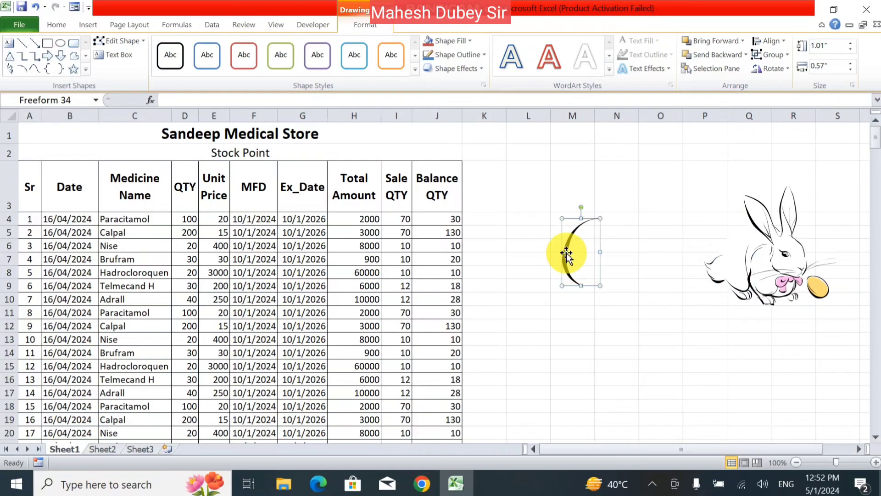
{"action": "left_click", "coordinate": [721, 275]}
{"action": "left_click_drag", "start_coordinate": [655, 306], "coordinate": [612, 315]}
{"action": "left_click_drag", "start_coordinate": [818, 291], "coordinate": [799, 357]}
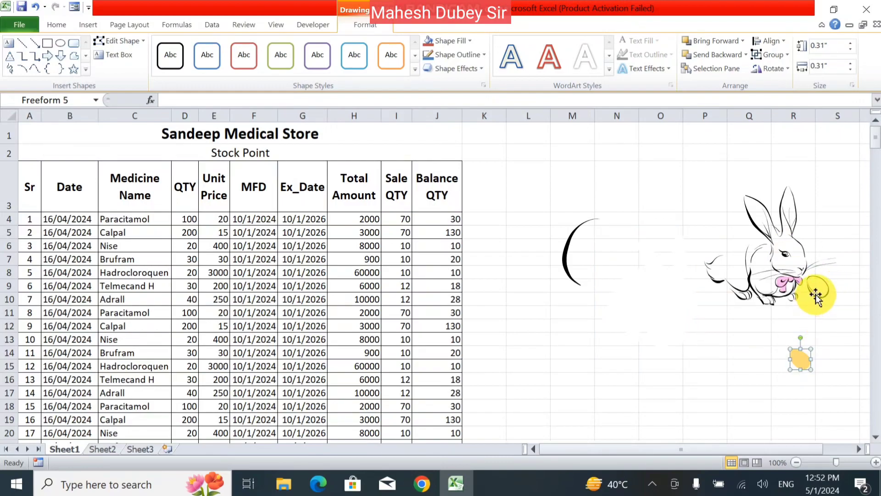
Step: Pull the egg's shading line and outline, the pink bow fill and the small bow outlines away below the rabbit
{"action": "left_click_drag", "start_coordinate": [814, 291], "coordinate": [734, 370]}
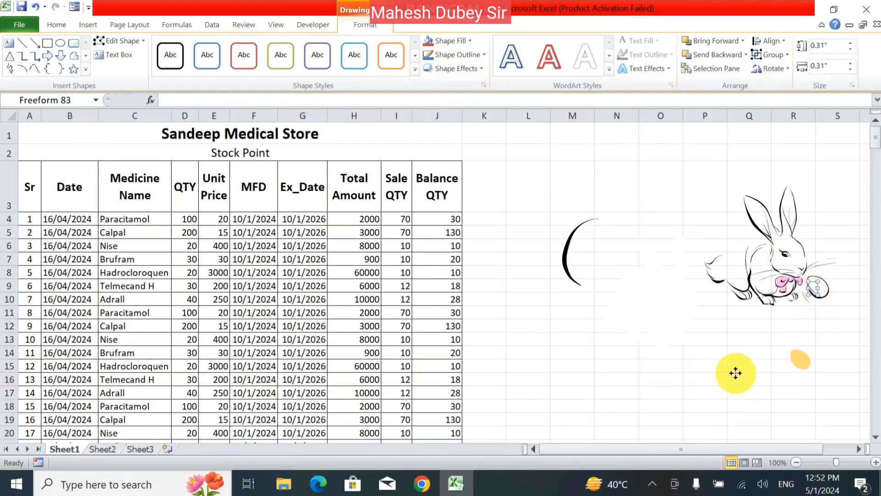
{"action": "left_click", "coordinate": [813, 294]}
{"action": "left_click_drag", "start_coordinate": [824, 316], "coordinate": [839, 343]}
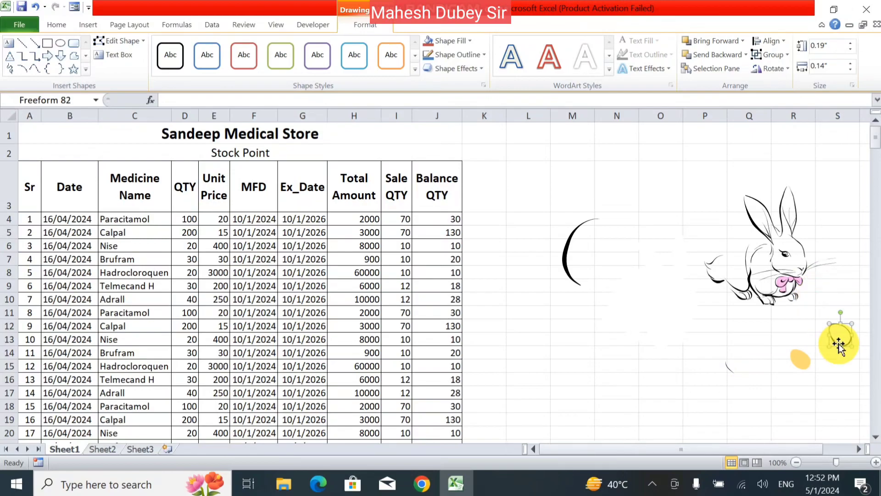
{"action": "left_click_drag", "start_coordinate": [784, 281], "coordinate": [779, 354]}
{"action": "left_click_drag", "start_coordinate": [782, 283], "coordinate": [785, 340]}
{"action": "left_click_drag", "start_coordinate": [780, 281], "coordinate": [719, 344]}
Step: Pull two small face pieces and the large black shape out of the rabbit, placing the black shape around L12 to O16
{"action": "left_click", "coordinate": [748, 327]}
{"action": "left_click", "coordinate": [785, 290]}
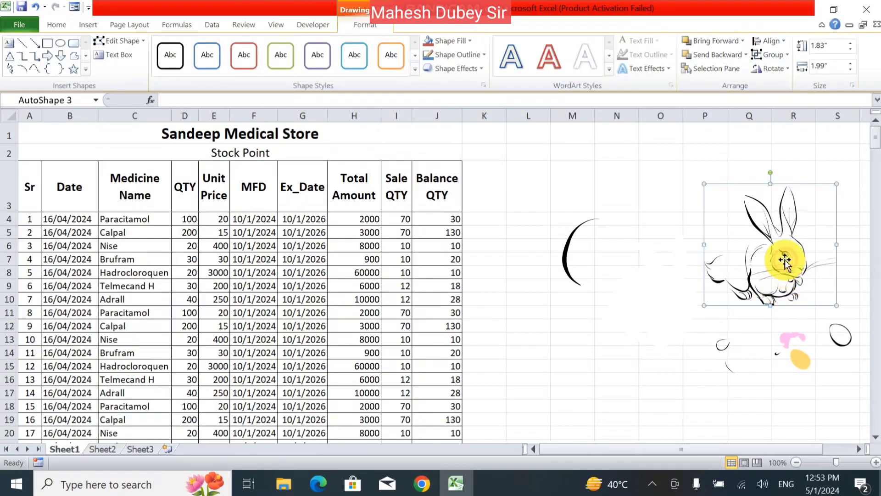
{"action": "key", "text": "Tab"}
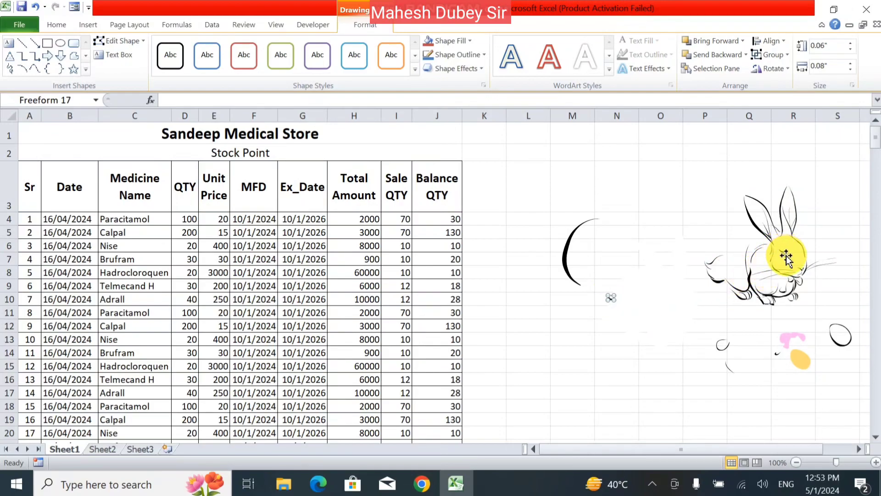
{"action": "left_click", "coordinate": [692, 290]}
{"action": "left_click", "coordinate": [783, 254]}
{"action": "left_click_drag", "start_coordinate": [781, 263], "coordinate": [652, 324]}
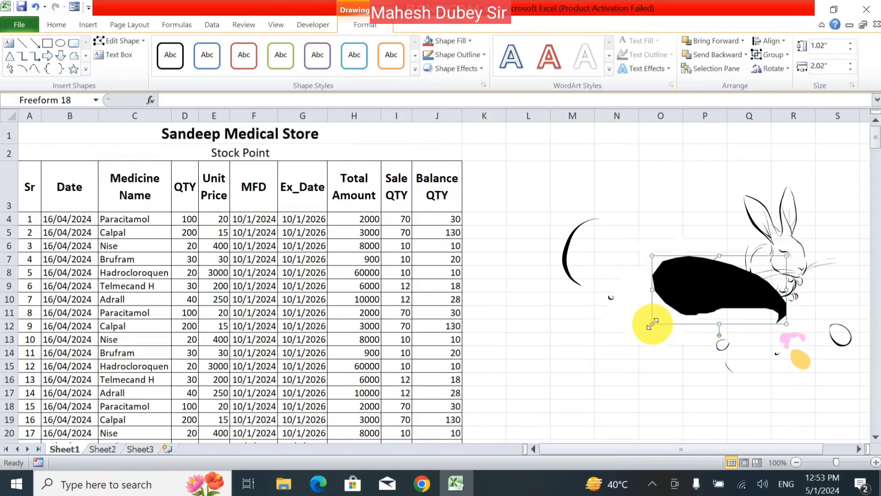
{"action": "left_click", "coordinate": [679, 219]}
{"action": "left_click_drag", "start_coordinate": [706, 304], "coordinate": [615, 377]}
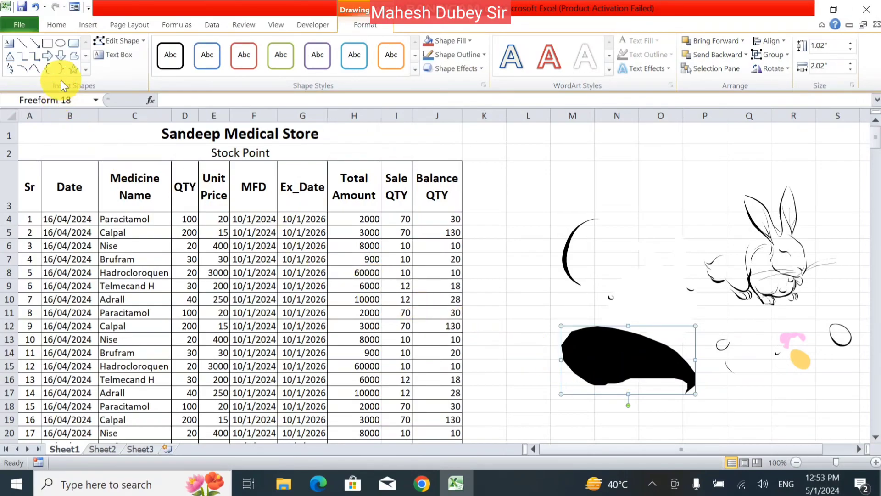
Step: Undo the piece moves and the ungrouping of the rabbit, and delete the whole rabbit drawing
{"action": "left_click", "coordinate": [38, 7]}
{"action": "left_click", "coordinate": [38, 7]}
{"action": "left_click", "coordinate": [37, 7]}
{"action": "left_click", "coordinate": [37, 7]}
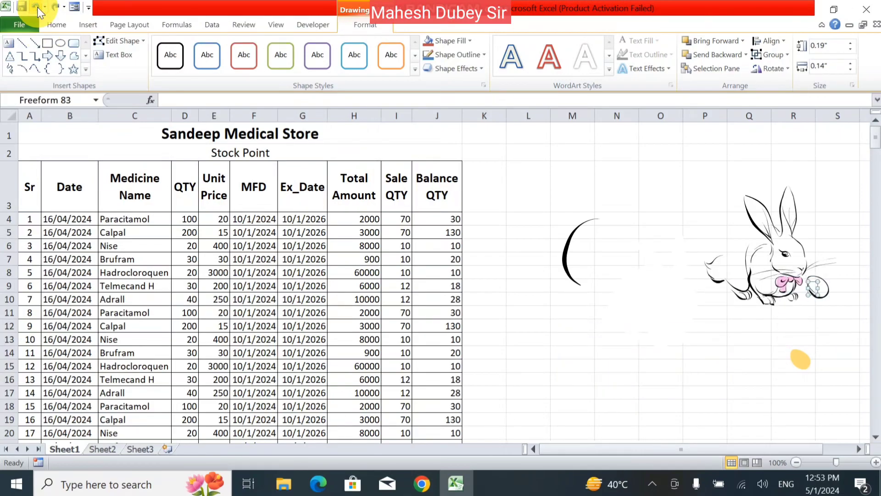
{"action": "left_click", "coordinate": [37, 7]}
{"action": "left_click", "coordinate": [37, 6]}
{"action": "left_click", "coordinate": [37, 7]}
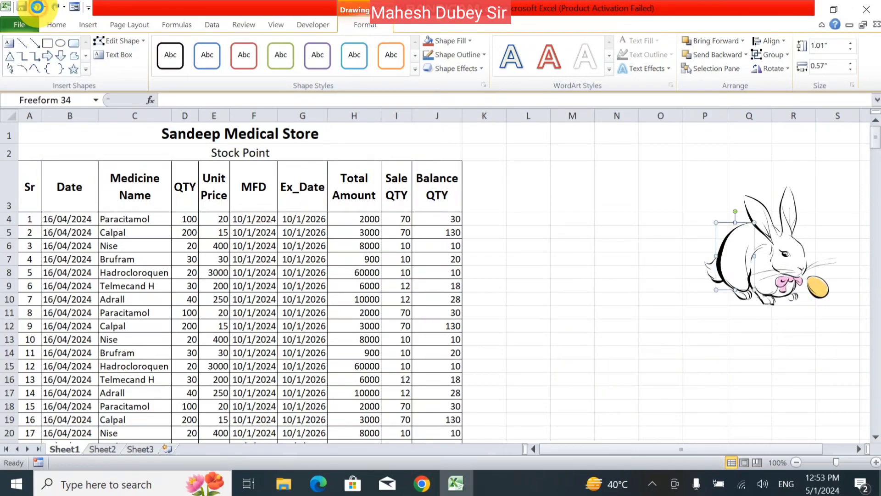
{"action": "left_click", "coordinate": [37, 7]}
{"action": "left_click", "coordinate": [37, 7]}
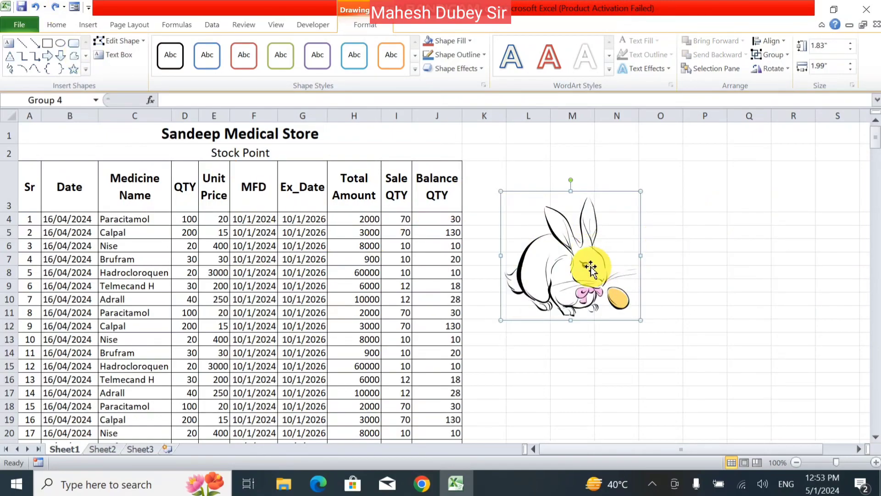
{"action": "key", "text": "Delete"}
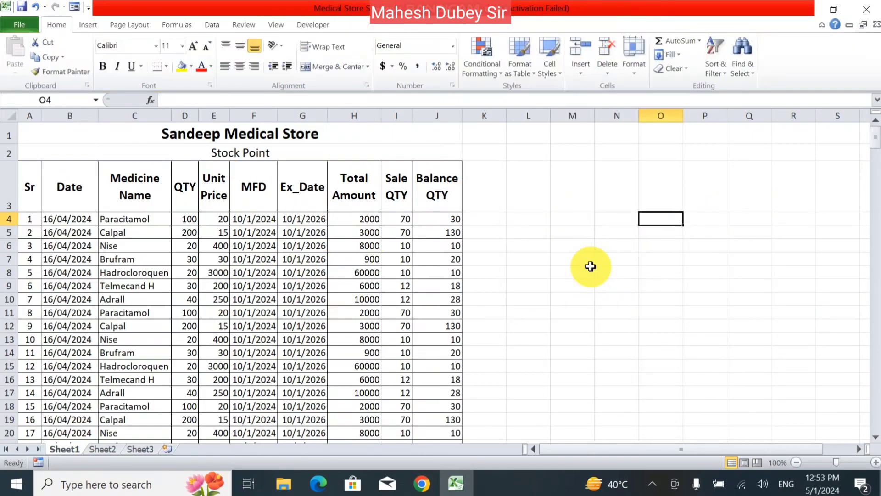
Step: Draw a rounded rectangle about 0.22" high and 0.69" wide over cell M6
{"action": "left_click", "coordinate": [98, 28]}
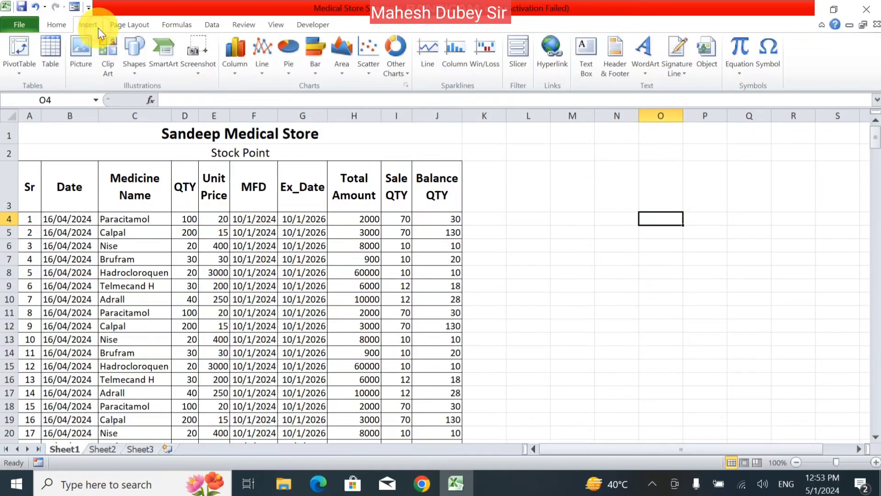
{"action": "left_click", "coordinate": [141, 68]}
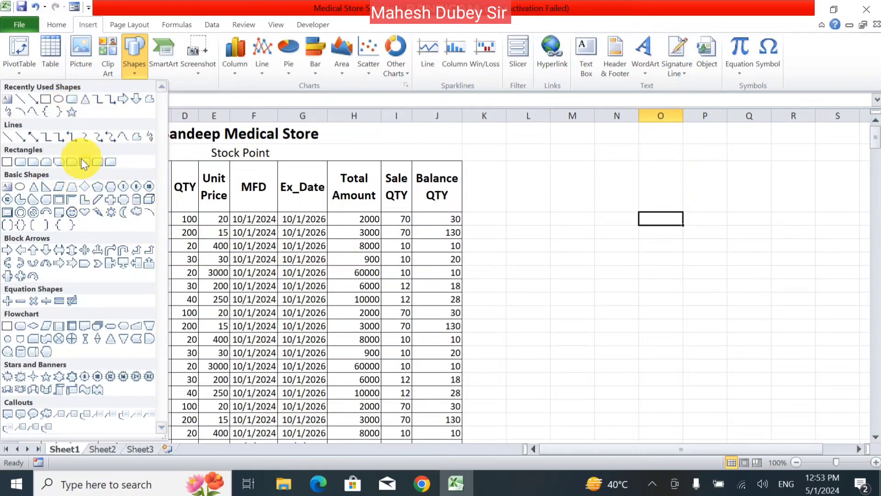
{"action": "left_click", "coordinate": [23, 162]}
{"action": "left_click_drag", "start_coordinate": [546, 238], "coordinate": [591, 252]}
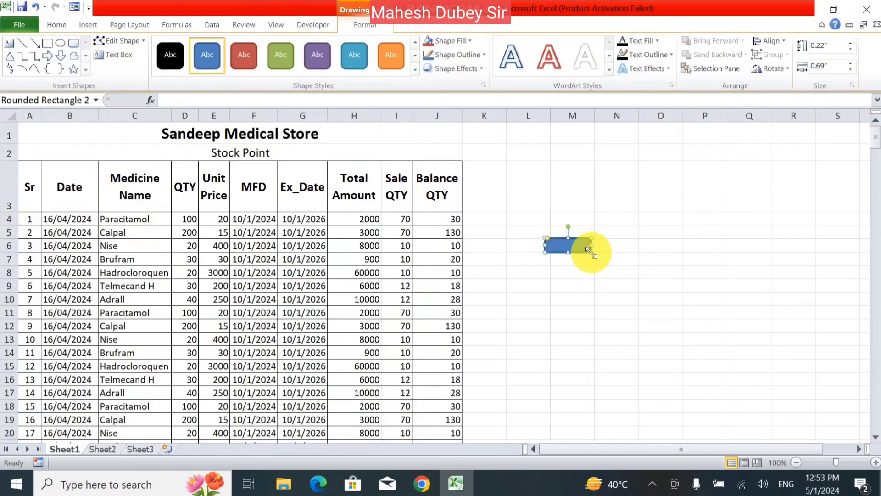
Step: Format the rounded rectangle with the orange shape style, no outline and the first Bevel effect
{"action": "left_click", "coordinate": [382, 64]}
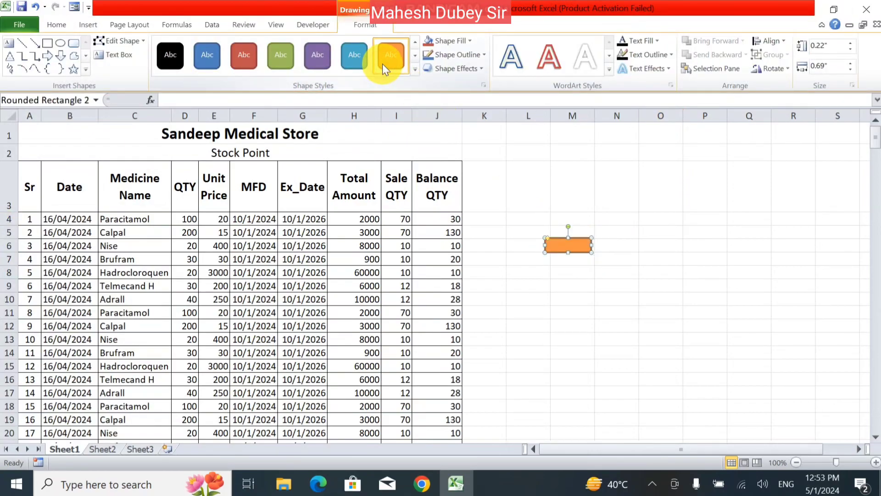
{"action": "left_click", "coordinate": [464, 54]}
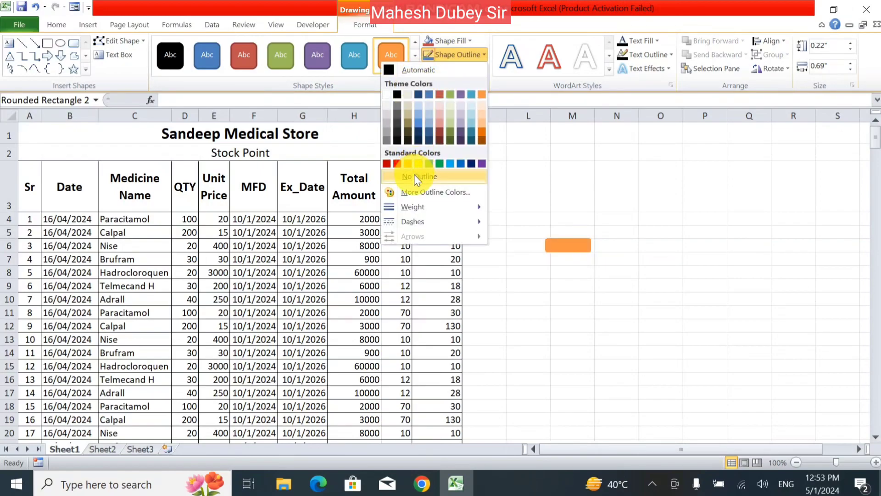
{"action": "left_click", "coordinate": [414, 174]}
{"action": "left_click", "coordinate": [456, 68]}
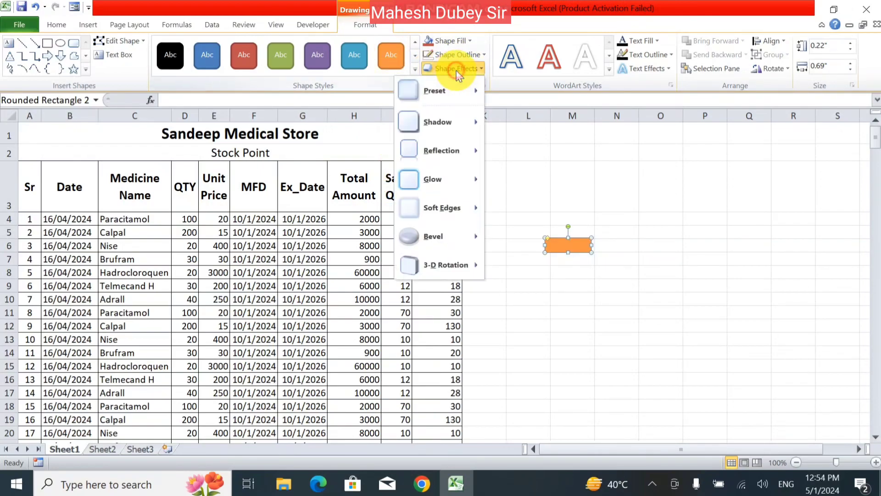
{"action": "mouse_move", "coordinate": [434, 235]}
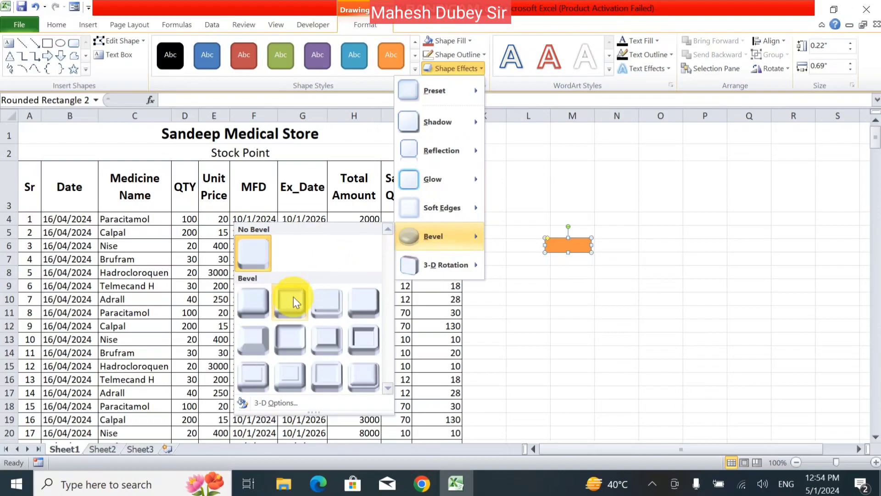
{"action": "left_click", "coordinate": [257, 308]}
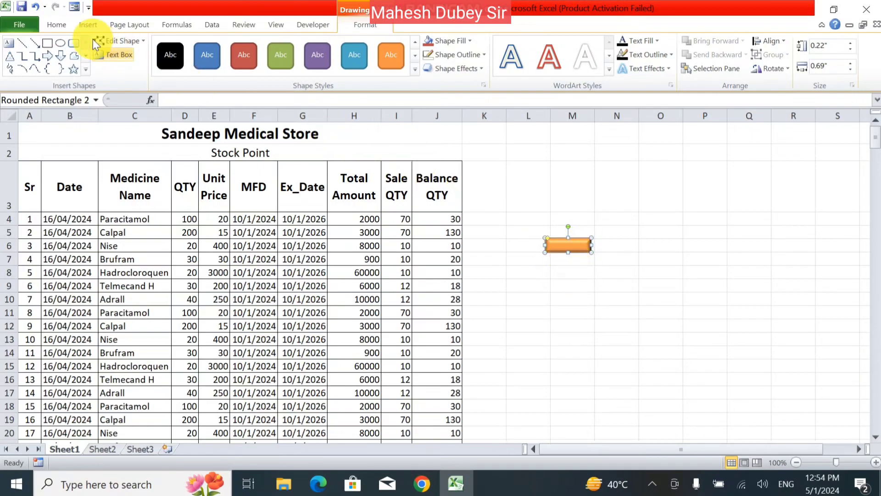
Step: Add a text box about 0.15" high and 0.54" wide over the orange rectangle with the text "Open"
{"action": "left_click", "coordinate": [101, 55]}
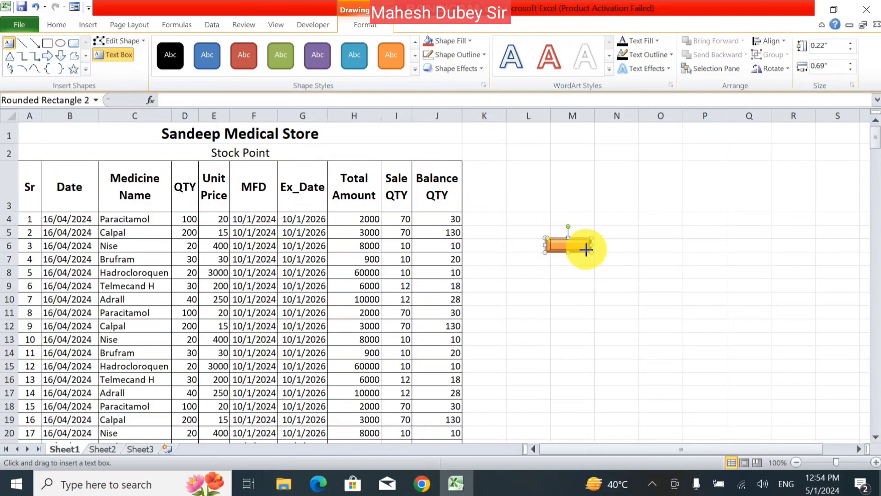
{"action": "left_click_drag", "start_coordinate": [550, 239], "coordinate": [587, 250]}
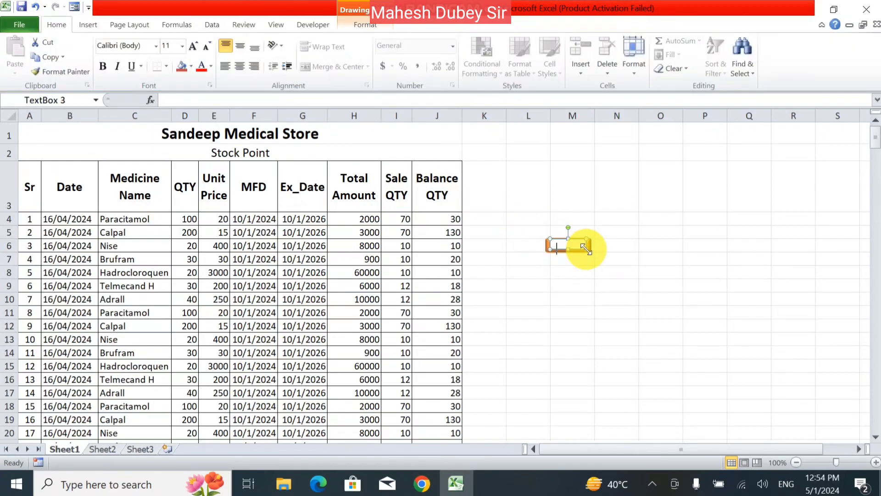
{"action": "type", "text": "Open"}
Step: Give the "Open" text box no fill and no outline, and enlarge it to about 0.27" high, centred over the orange rectangle
{"action": "left_click", "coordinate": [375, 27]}
{"action": "left_click", "coordinate": [453, 42]}
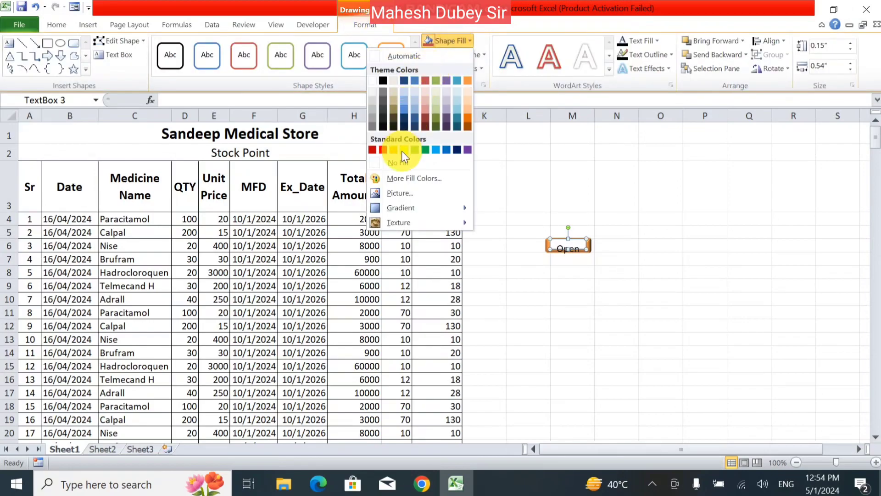
{"action": "left_click", "coordinate": [402, 165]}
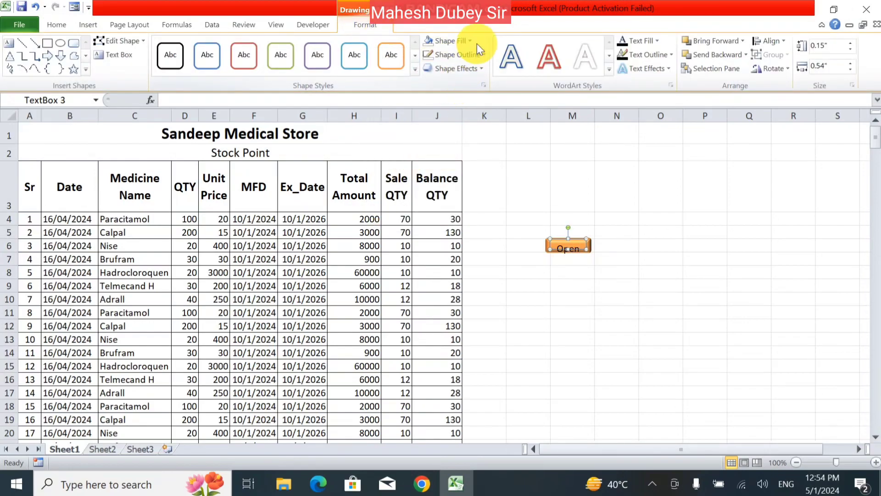
{"action": "left_click", "coordinate": [474, 53]}
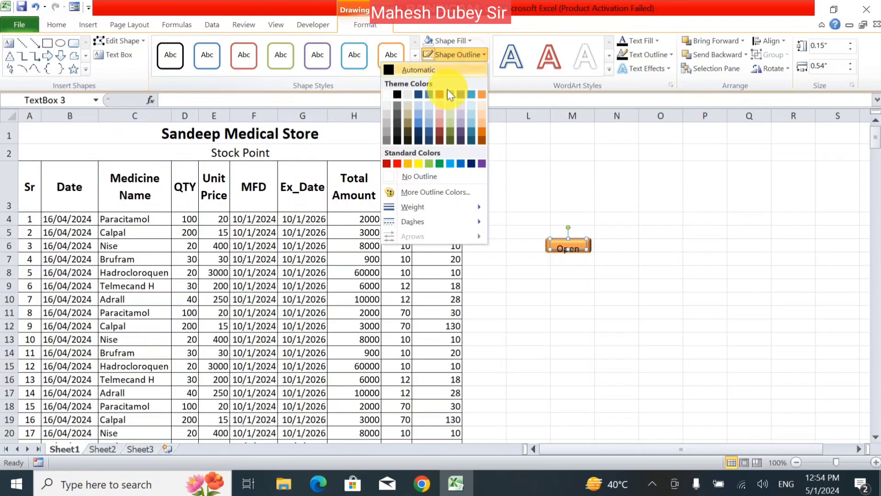
{"action": "left_click", "coordinate": [420, 178]}
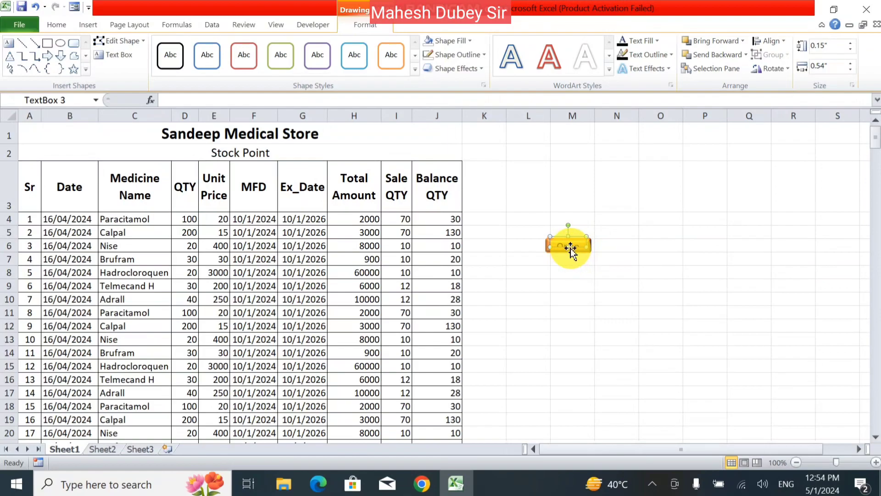
{"action": "left_click_drag", "start_coordinate": [568, 252], "coordinate": [568, 255]}
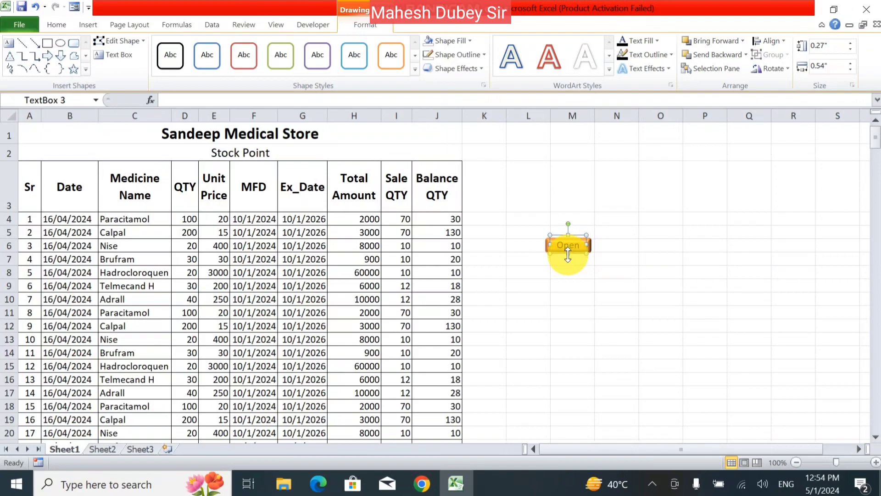
{"action": "left_click", "coordinate": [567, 285]}
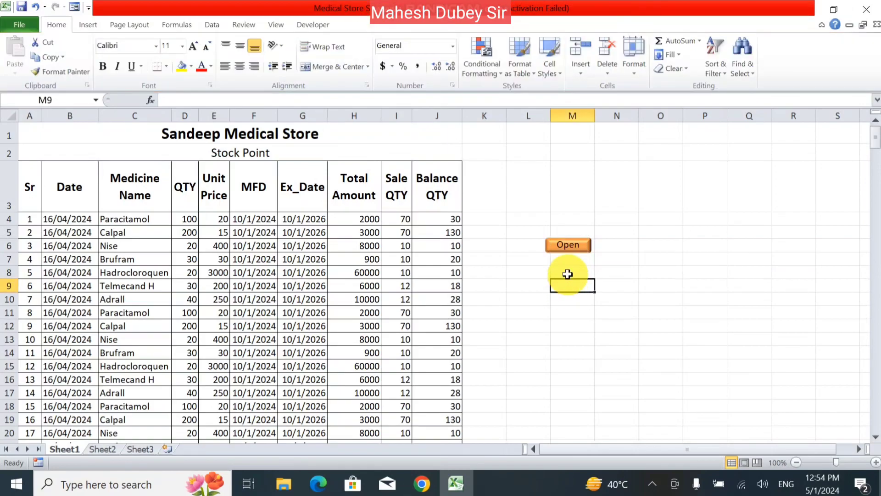
Step: Group the "Open" text box and the orange rectangle into one object
{"action": "left_click", "coordinate": [566, 244]}
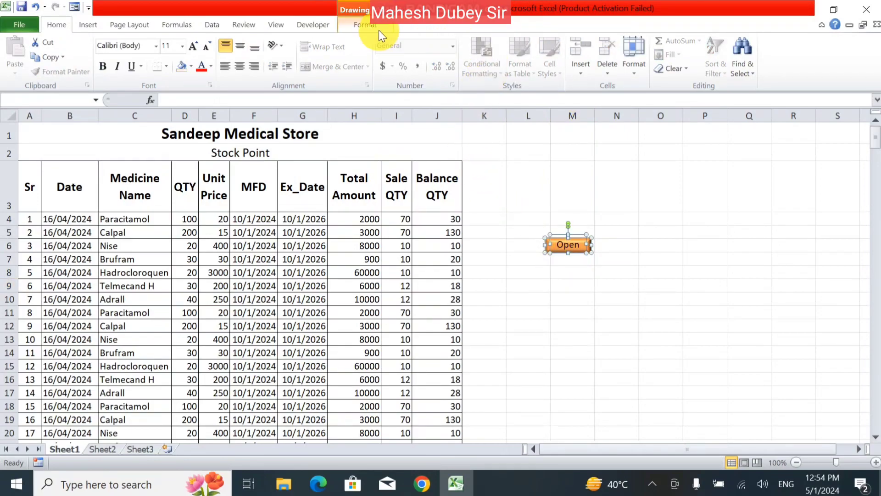
{"action": "left_click", "coordinate": [367, 26]}
{"action": "left_click", "coordinate": [762, 53]}
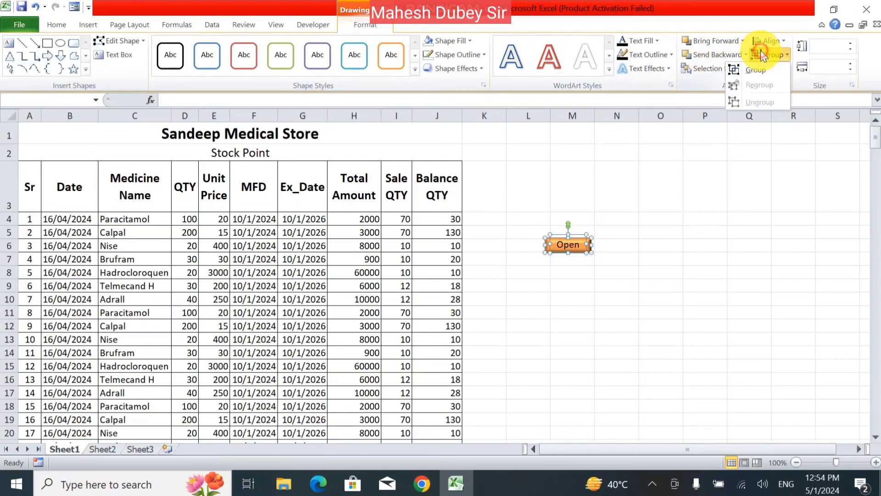
{"action": "left_click", "coordinate": [755, 69]}
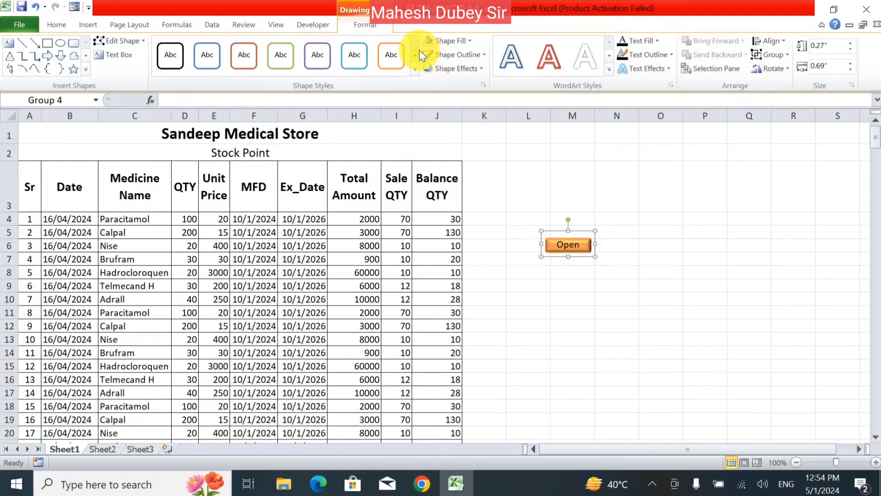
Step: Add a hyperlink from the grouped "Open" button to the Microsoft Edge shortcut on the Desktop
{"action": "left_click", "coordinate": [95, 27]}
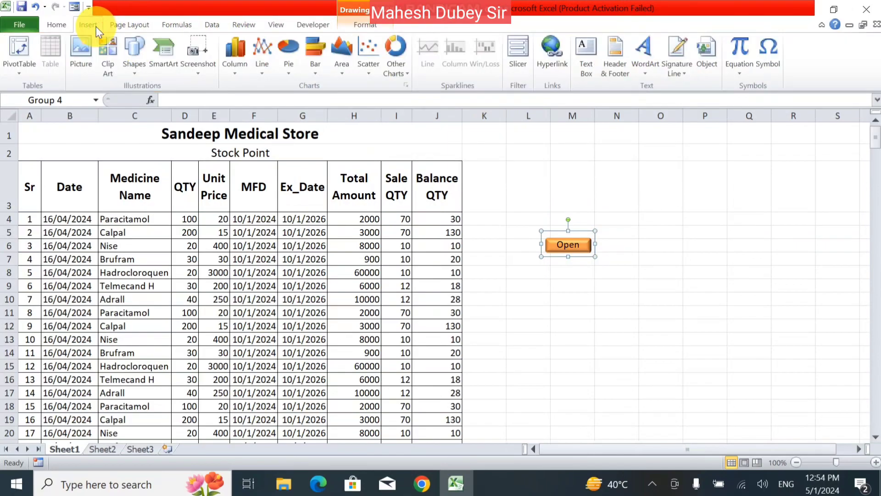
{"action": "left_click", "coordinate": [563, 45]}
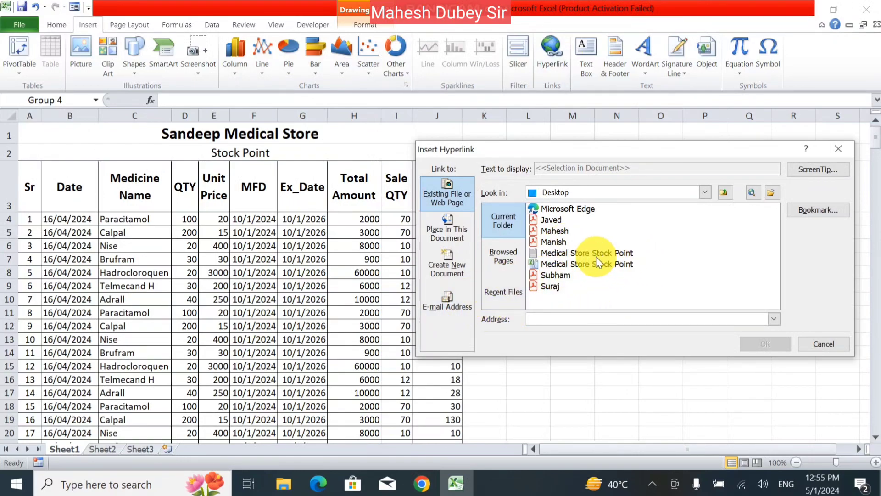
{"action": "left_click", "coordinate": [577, 210]}
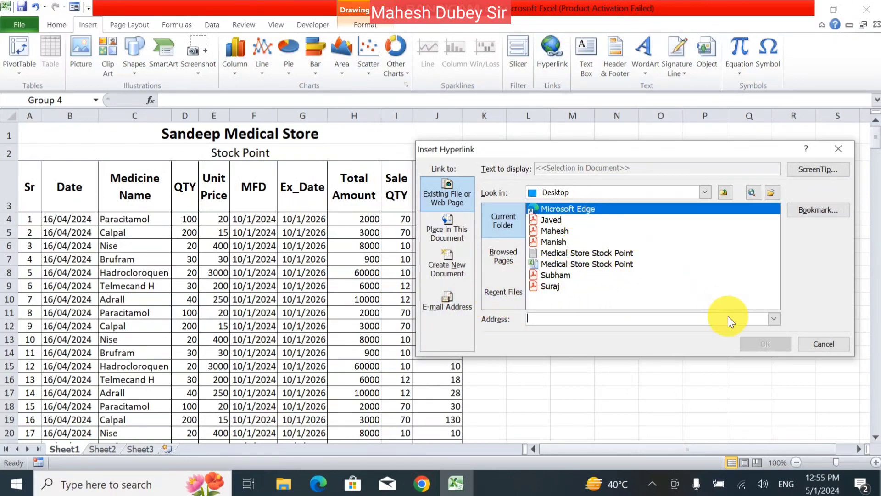
{"action": "left_click", "coordinate": [757, 349]}
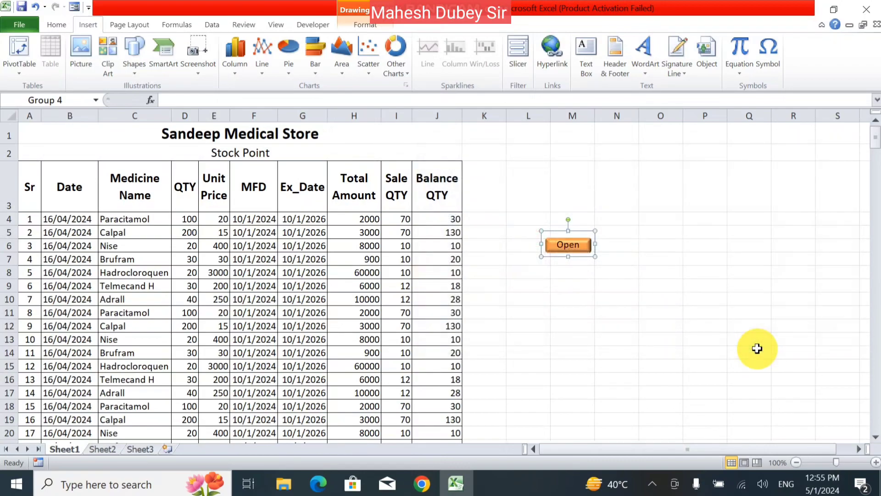
Step: Test the "Open" button's hyperlink, allow the file to open, and close the Microsoft Edge window
{"action": "left_click", "coordinate": [572, 244]}
{"action": "left_click", "coordinate": [500, 320]}
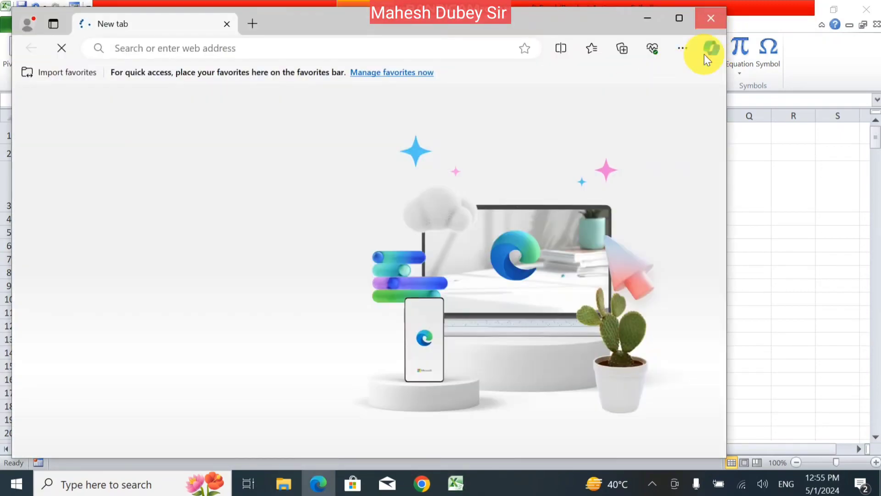
{"action": "left_click", "coordinate": [711, 18]}
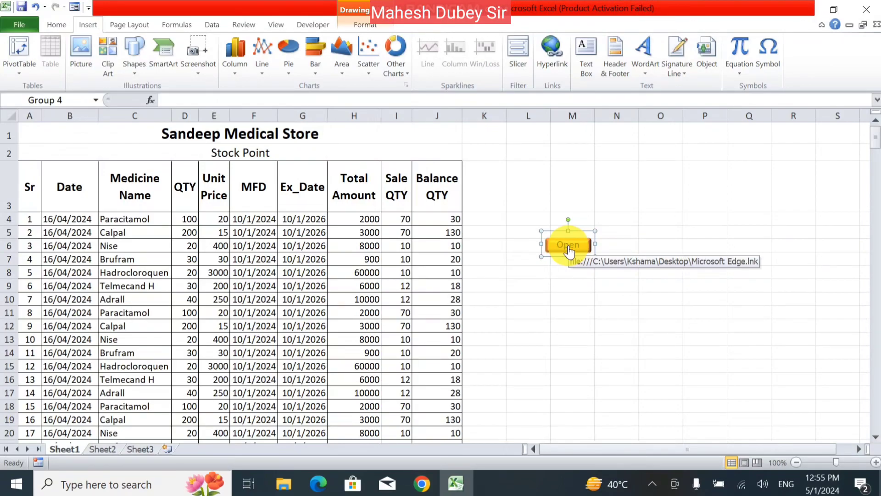
Step: Draw a sun shape about 1.15 inches high and 1.67 inches wide over the "Open" button
{"action": "left_click", "coordinate": [309, 228]}
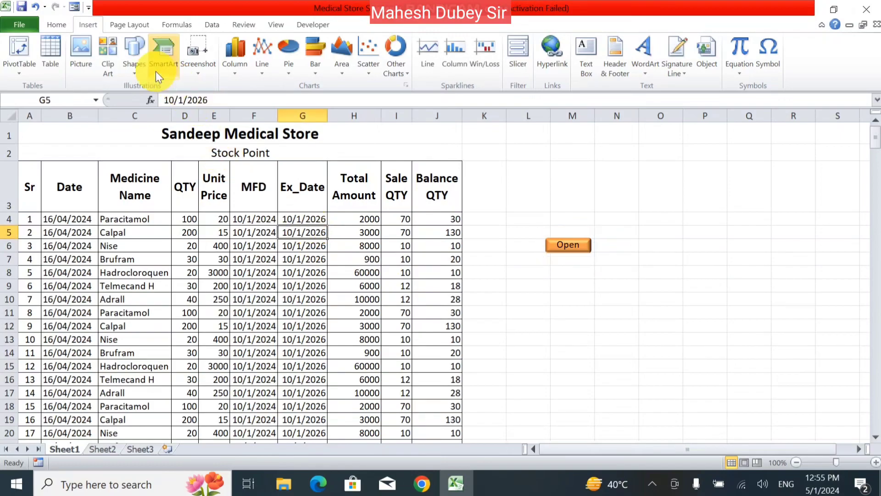
{"action": "left_click", "coordinate": [128, 60]}
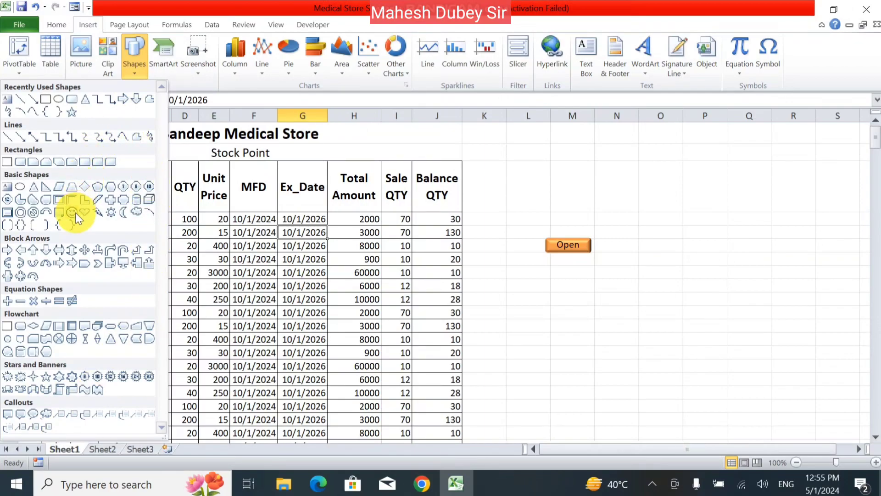
{"action": "left_click", "coordinate": [108, 211]}
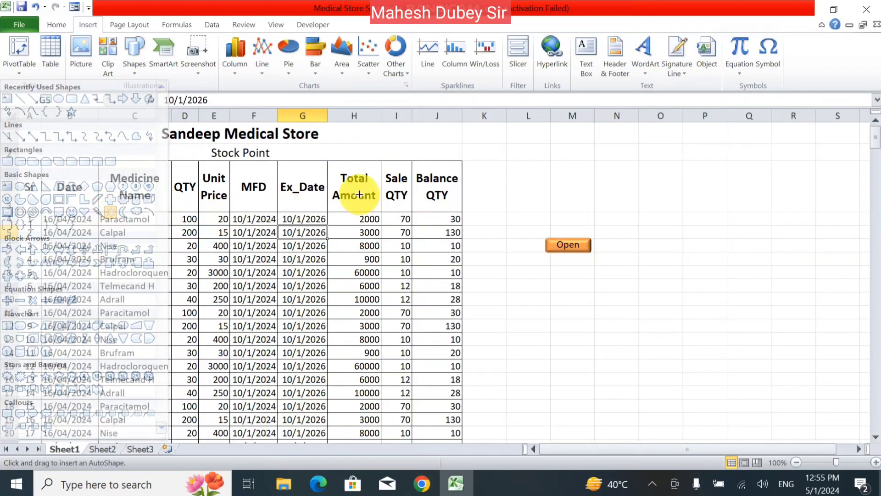
{"action": "mouse_move", "coordinate": [605, 246]}
{"action": "left_mouse_down"}
{"action": "mouse_move", "coordinate": [614, 278]}
{"action": "mouse_move", "coordinate": [627, 284]}
{"action": "left_mouse_up"}
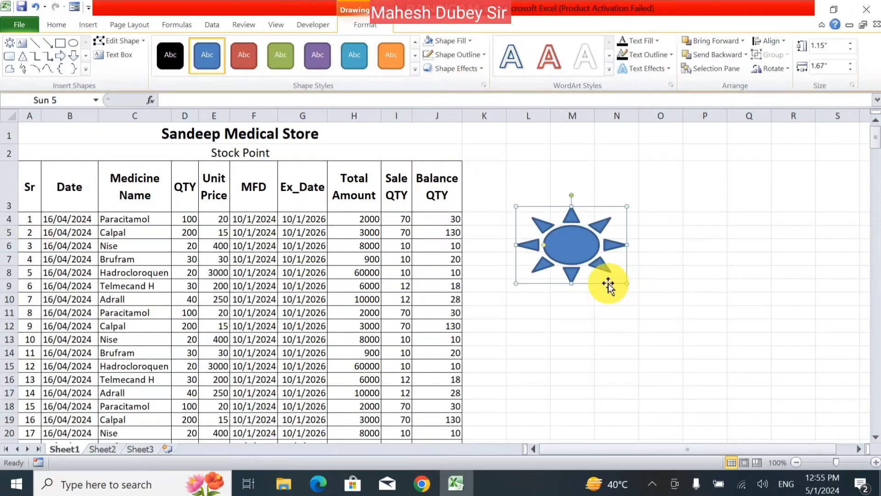
{"action": "key", "text": "Escape"}
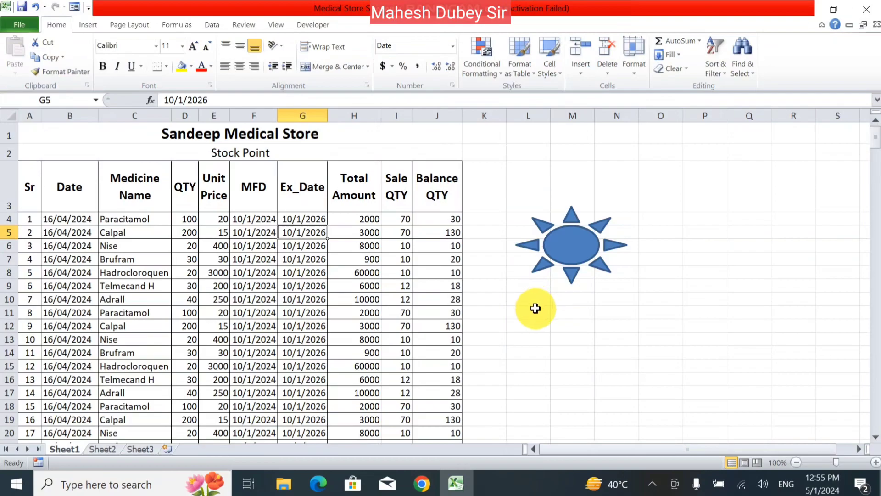
Step: Browse the SmartArt layouts in the List, Process, Cycle and Picture categories, previewing Alternating Hexagons
{"action": "left_click", "coordinate": [89, 24]}
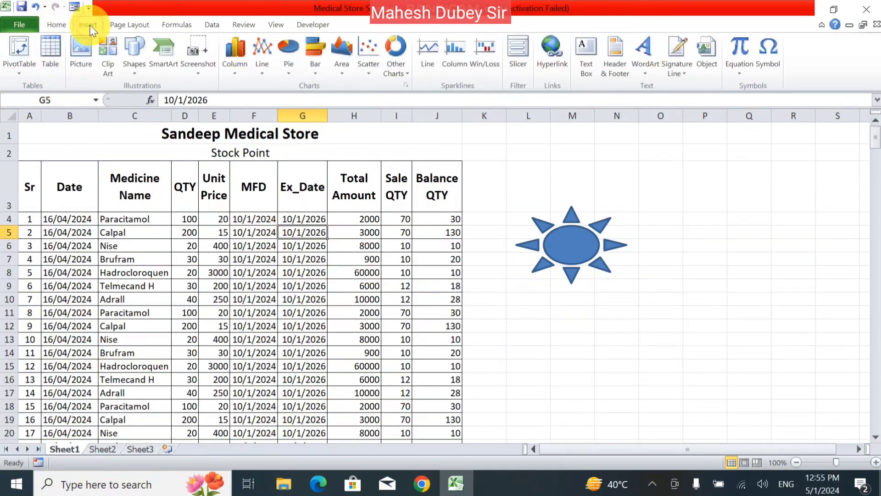
{"action": "left_click", "coordinate": [164, 67]}
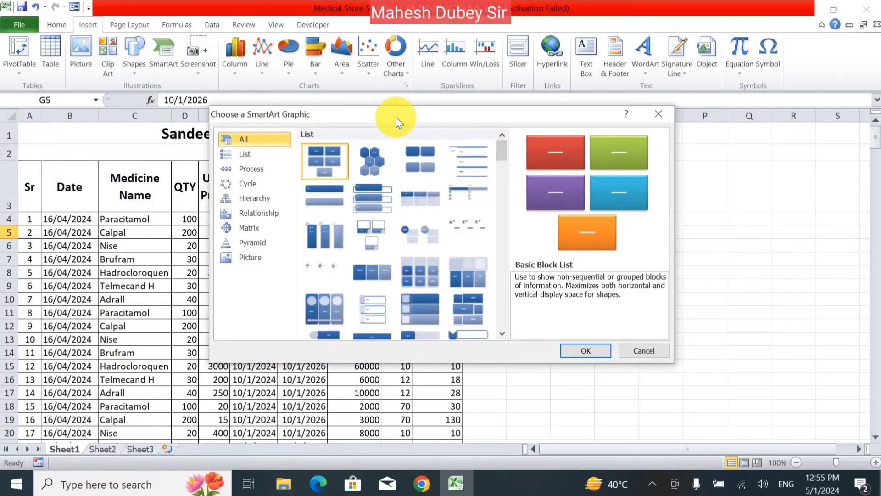
{"action": "left_click_drag", "start_coordinate": [396, 117], "coordinate": [534, 134]}
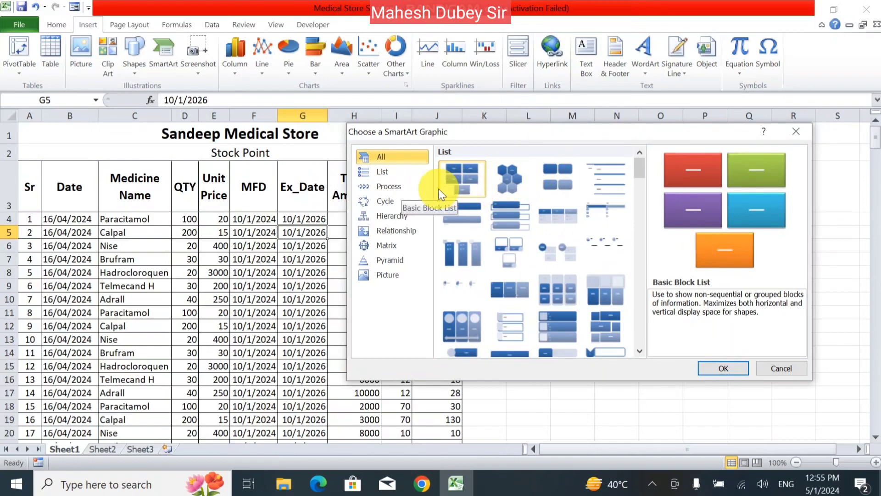
{"action": "left_click", "coordinate": [400, 176]}
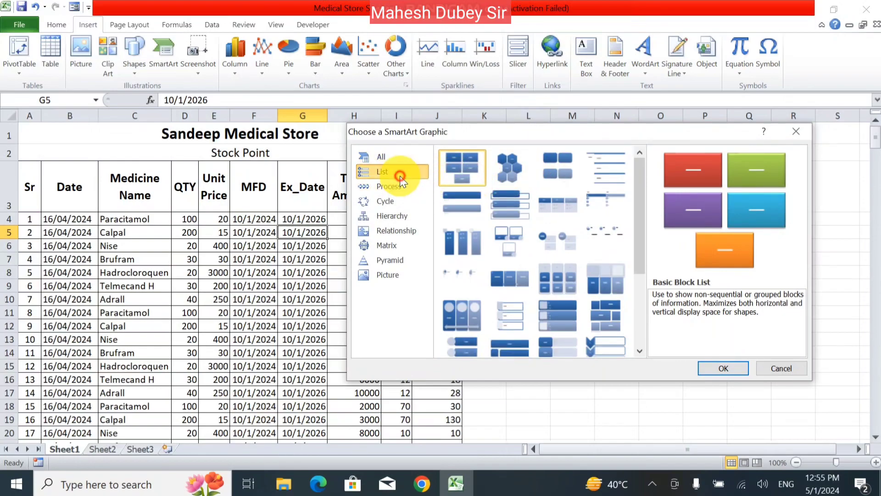
{"action": "left_click", "coordinate": [514, 183]}
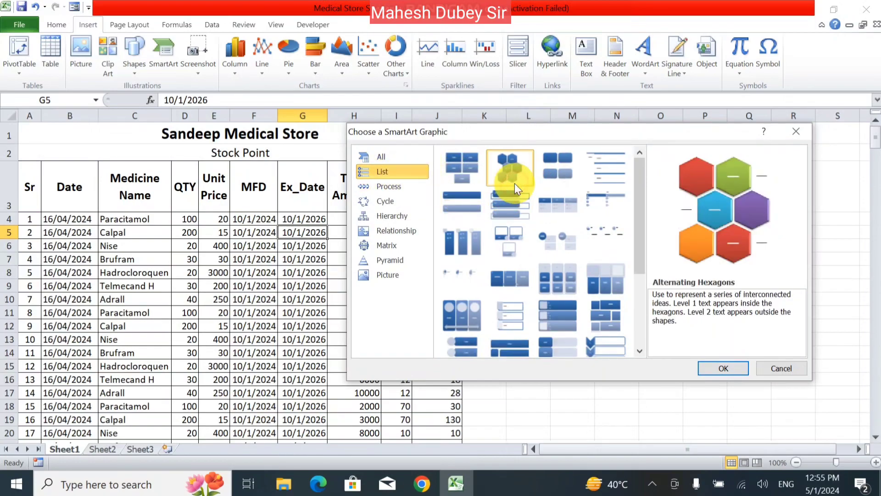
{"action": "left_click", "coordinate": [379, 198]}
{"action": "left_click", "coordinate": [402, 191]}
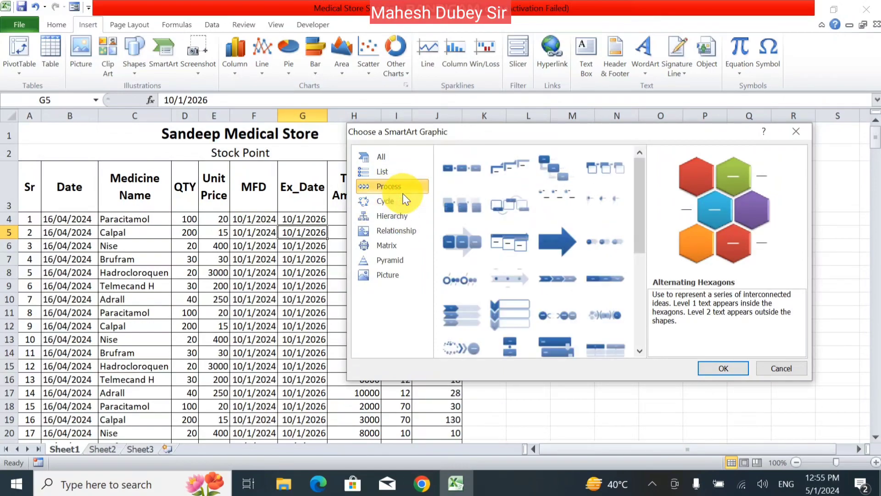
{"action": "left_click", "coordinate": [393, 206]}
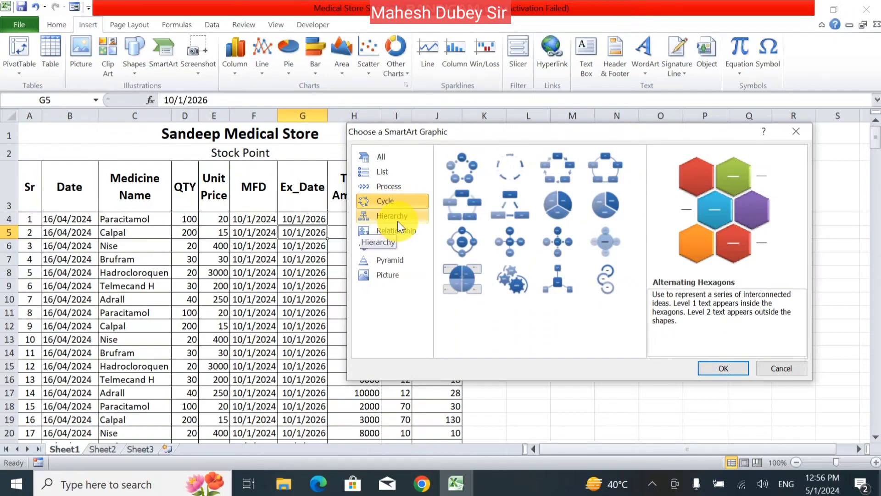
{"action": "left_click", "coordinate": [400, 274]}
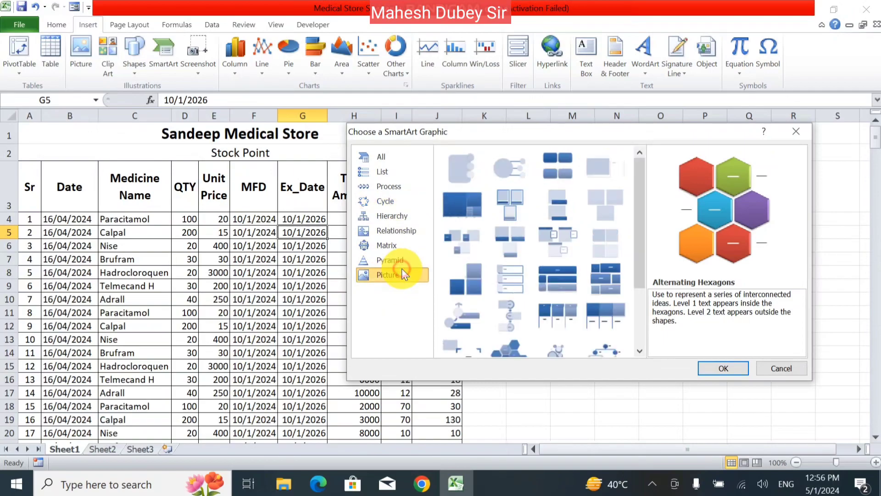
Step: Insert a Basic Pyramid SmartArt graphic into the sheet
{"action": "left_click", "coordinate": [409, 260]}
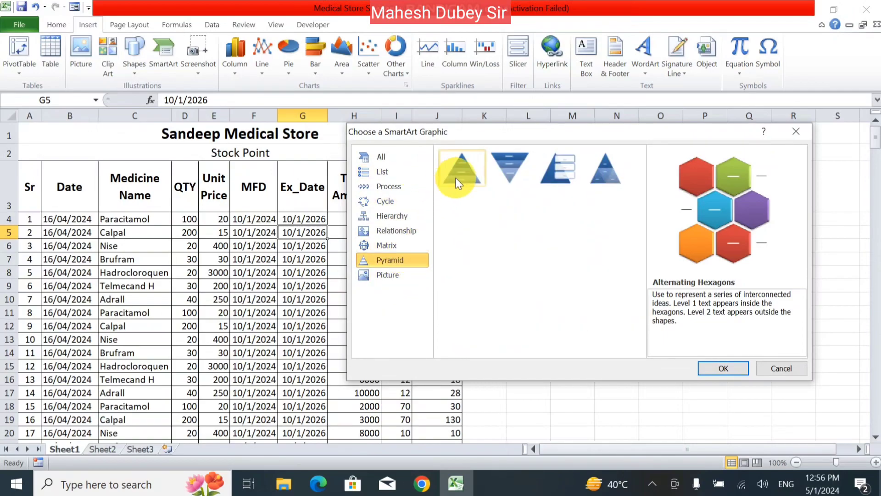
{"action": "left_click", "coordinate": [465, 182]}
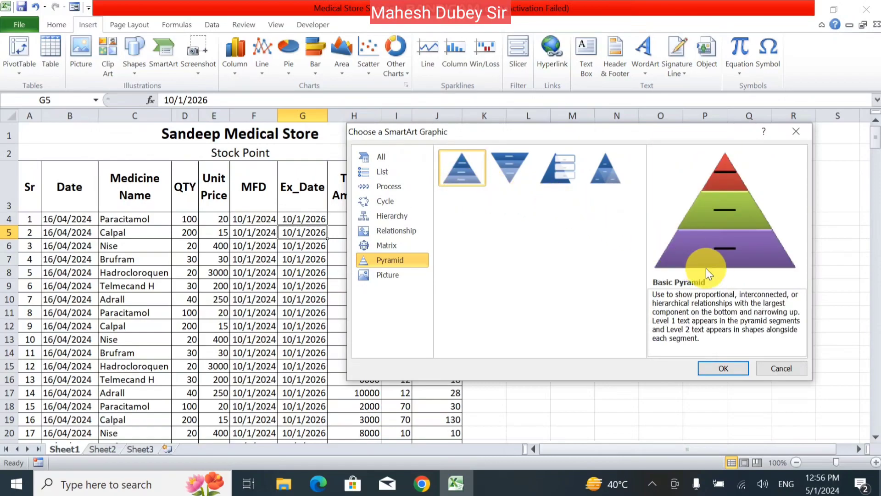
{"action": "left_click", "coordinate": [724, 368]}
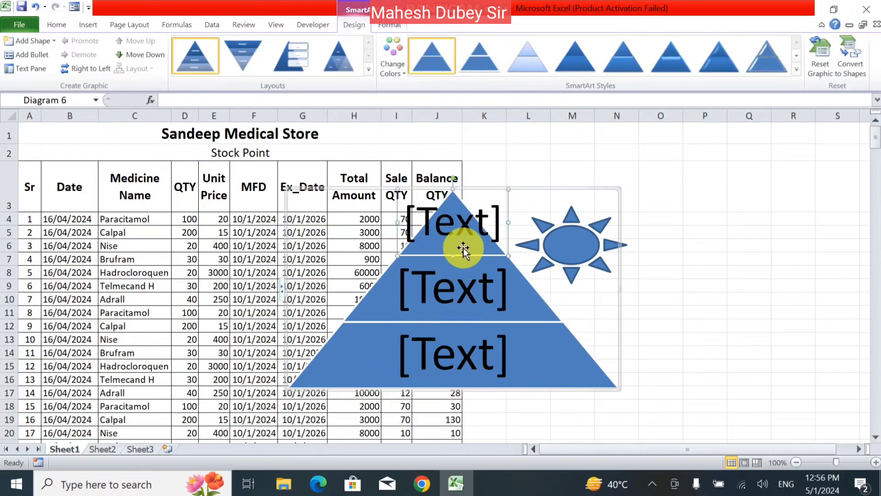
Step: Label the three pyramid levels A, B and C from the apex down to the base
{"action": "left_click", "coordinate": [466, 232]}
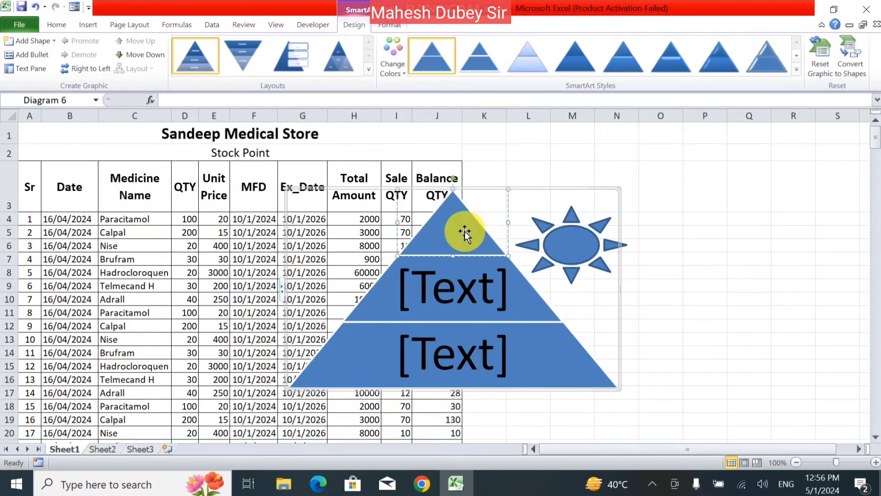
{"action": "type", "text": "A"}
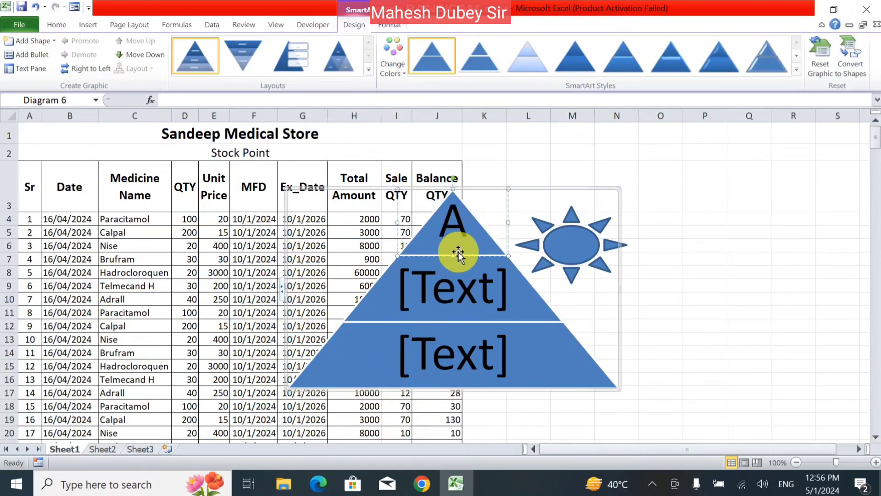
{"action": "left_click", "coordinate": [451, 282]}
{"action": "type", "text": "B"}
{"action": "left_click", "coordinate": [448, 344]}
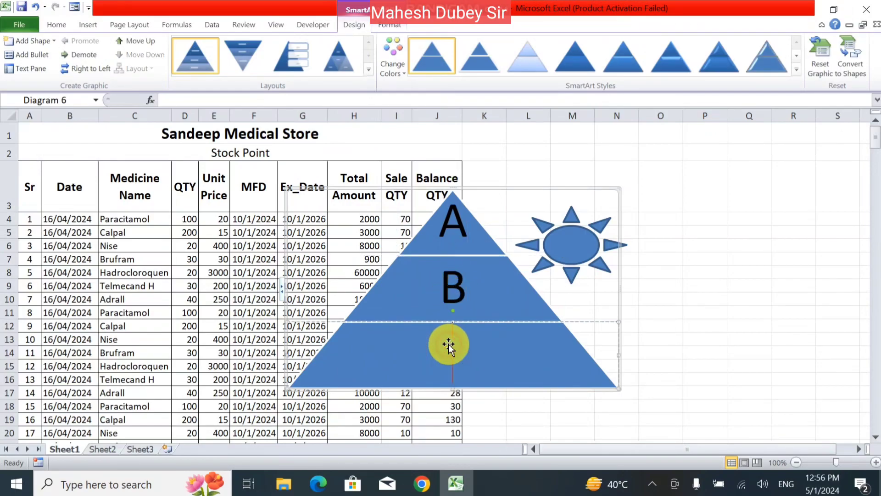
{"action": "type", "text": "B"}
{"action": "type", "text": "C"}
{"action": "left_click", "coordinate": [666, 321]}
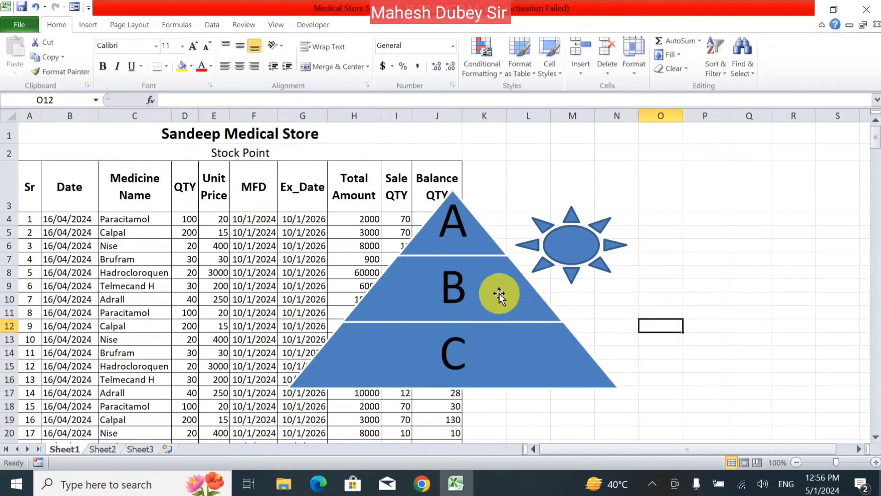
Step: Move the pyramid clear of the stock table, and delete both the pyramid and the sun shape
{"action": "left_click", "coordinate": [89, 25]}
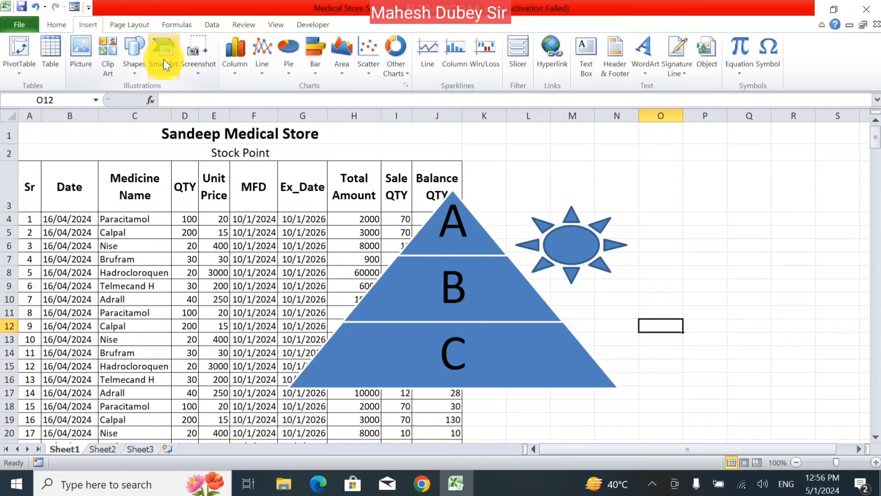
{"action": "left_click", "coordinate": [438, 247]}
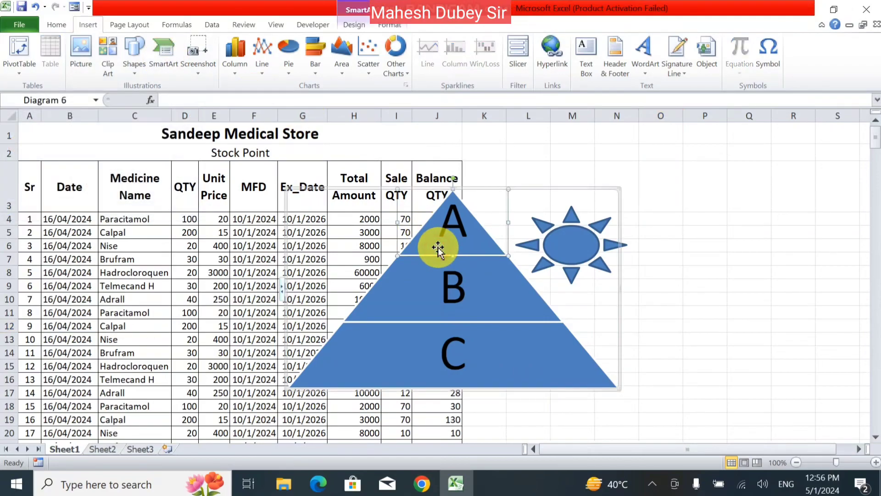
{"action": "left_click_drag", "start_coordinate": [540, 189], "coordinate": [773, 193]}
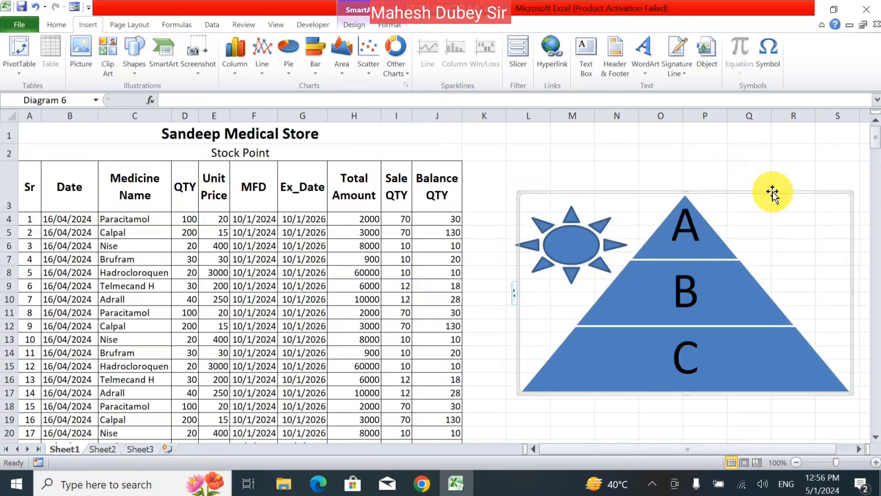
{"action": "key", "text": "Delete"}
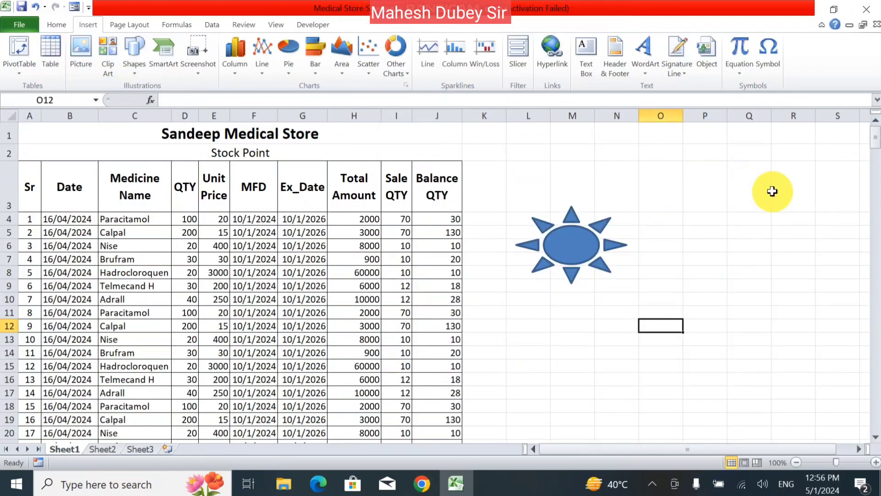
{"action": "key", "text": "Delete"}
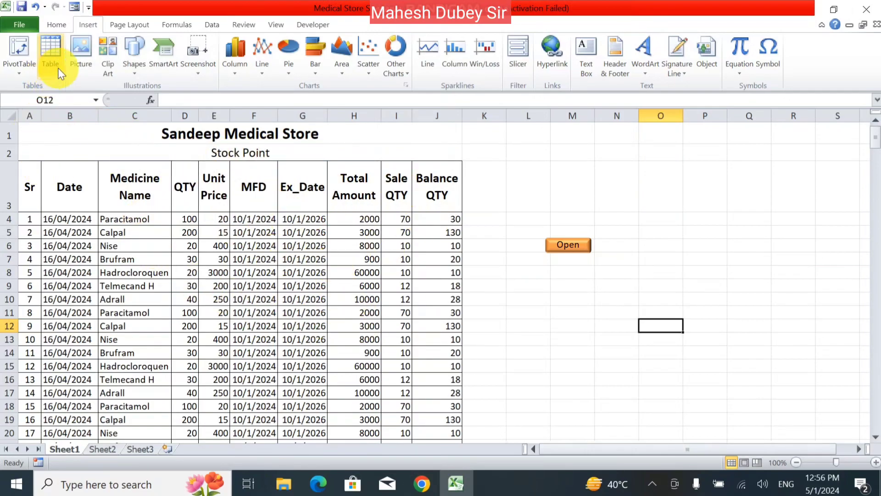
Step: Insert a screen clipping of the stock table's title, headers and first rows, about 2.47 inches high and 6.99 inches wide
{"action": "left_click", "coordinate": [193, 78]}
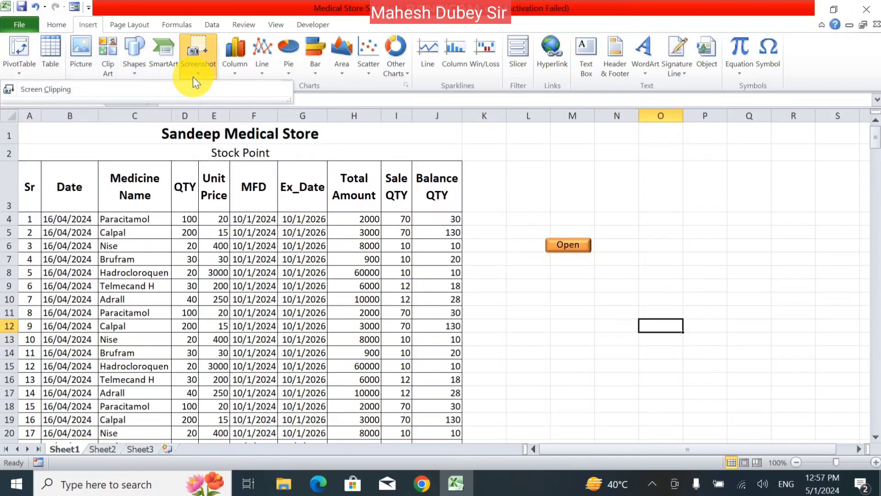
{"action": "left_click", "coordinate": [115, 90]}
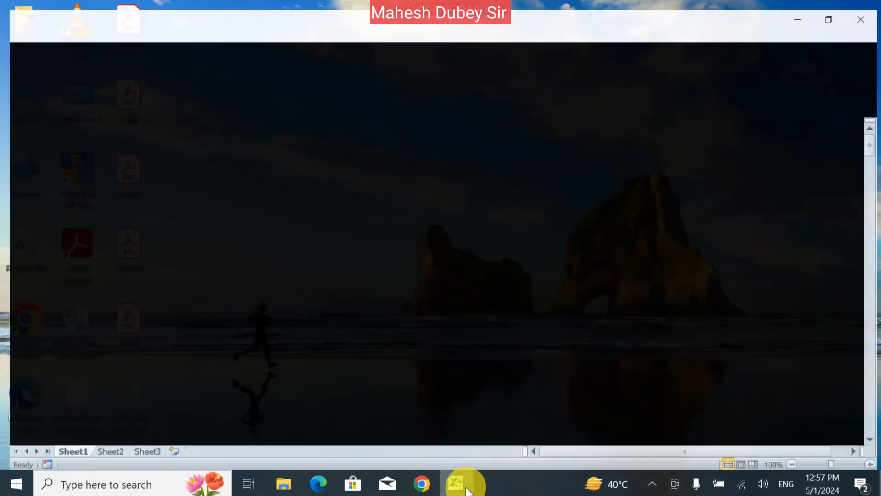
{"action": "left_click", "coordinate": [466, 486]}
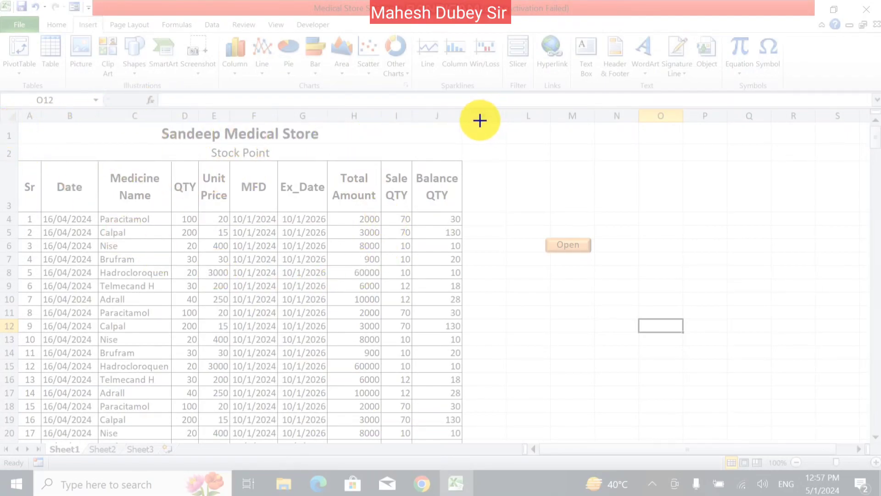
{"action": "left_click_drag", "start_coordinate": [481, 121], "coordinate": [17, 284]}
{"action": "left_click", "coordinate": [551, 13]}
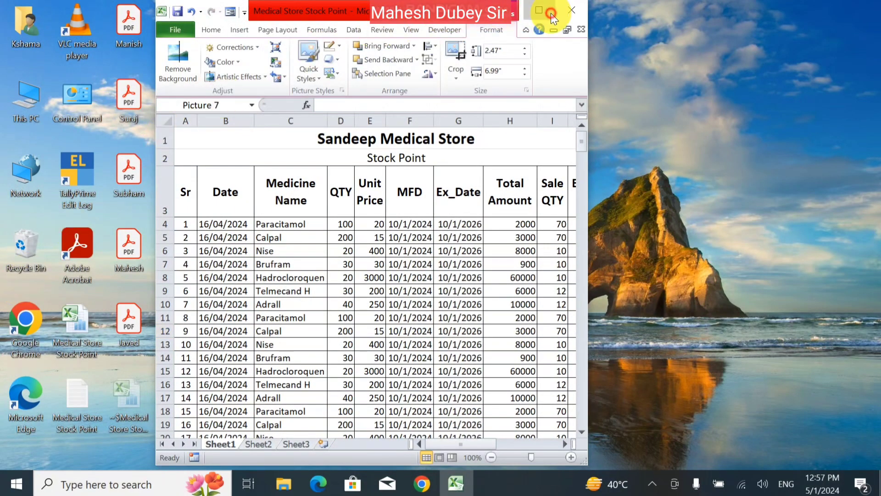
Step: Reposition the clipped table picture on the sheet and delete it
{"action": "left_click_drag", "start_coordinate": [753, 346], "coordinate": [363, 205]}
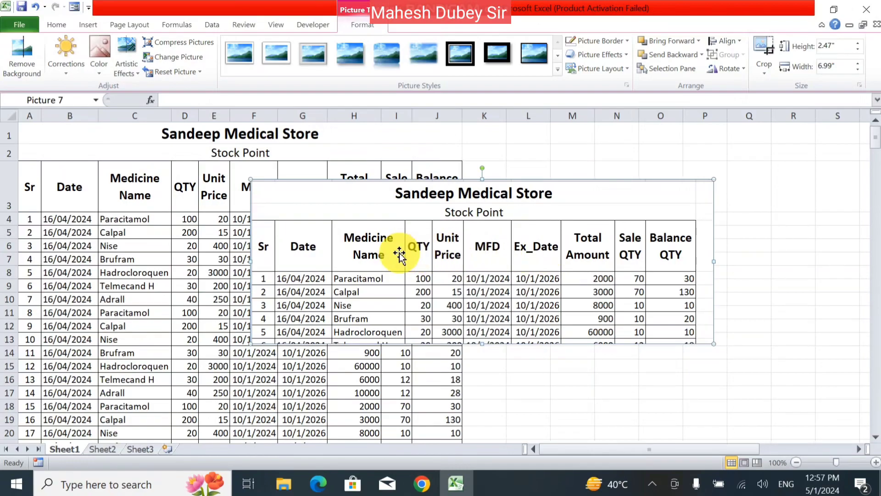
{"action": "left_click", "coordinate": [85, 27]}
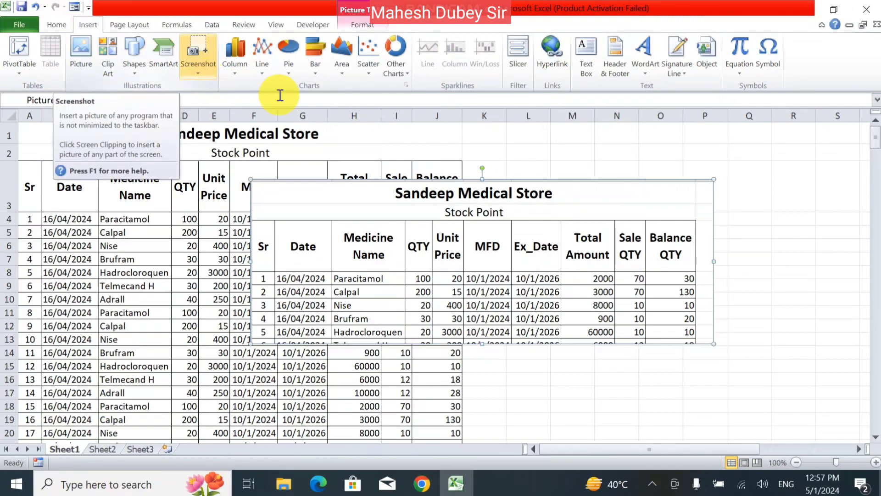
{"action": "key", "text": "Delete"}
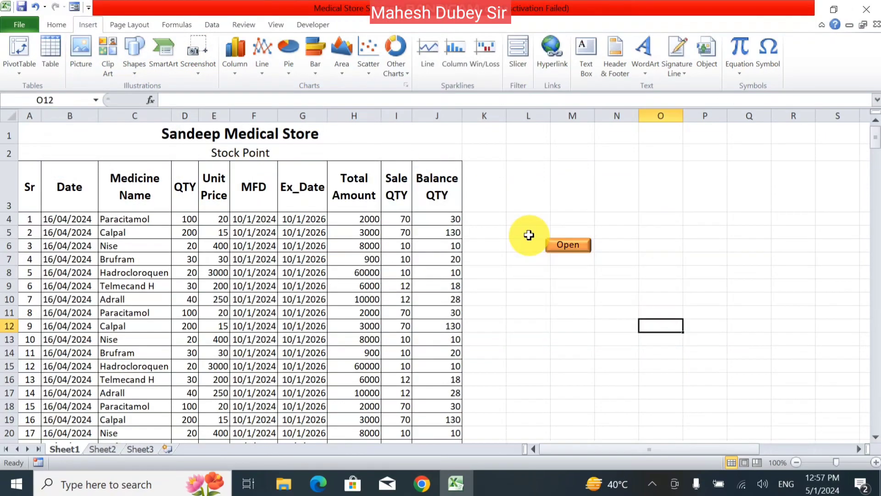
Step: Create a new blank workbook and switch back to the medical store workbook
{"action": "left_click", "coordinate": [512, 212]}
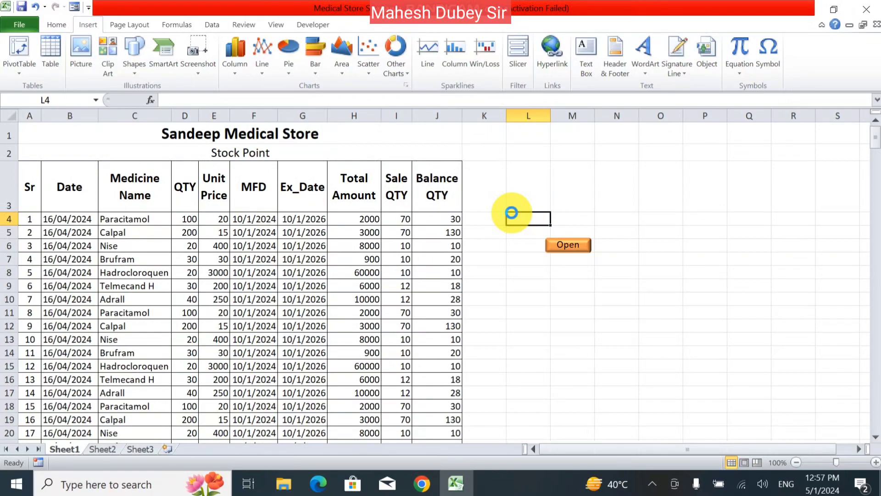
{"action": "key", "text": "ctrl+n"}
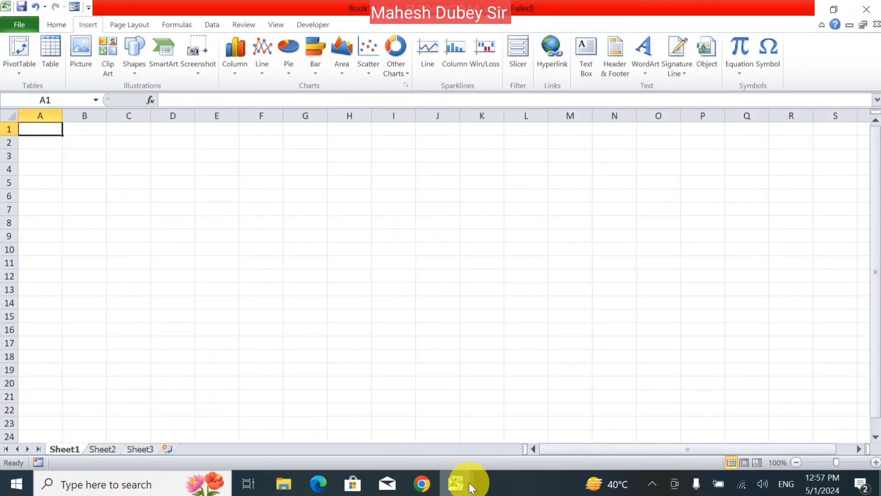
{"action": "mouse_move", "coordinate": [471, 487]}
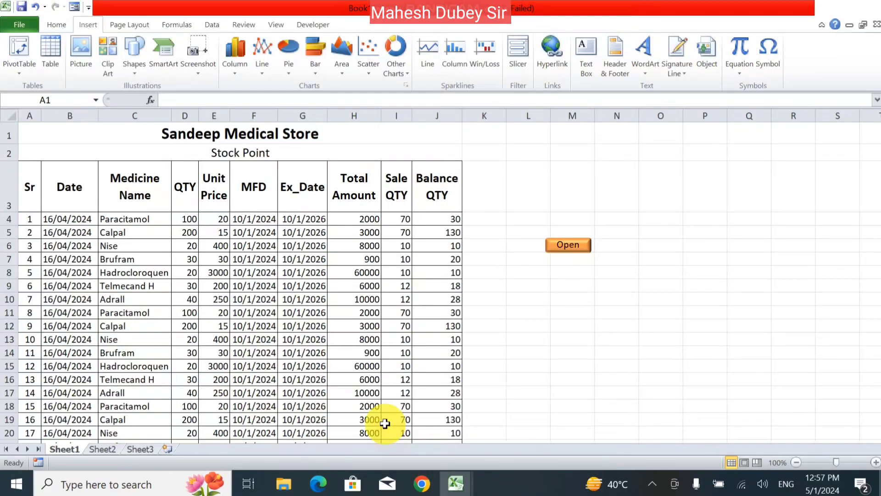
{"action": "left_click", "coordinate": [385, 420]}
{"action": "left_click", "coordinate": [519, 312]}
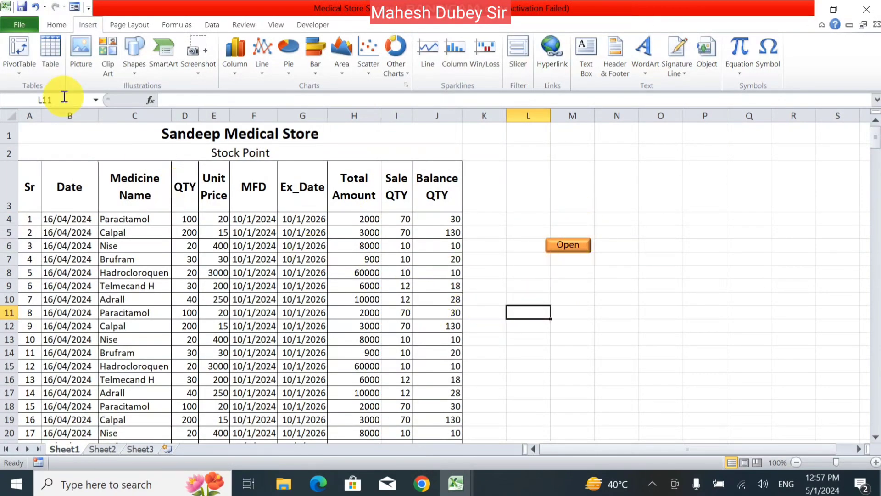
{"action": "left_click", "coordinate": [20, 24]}
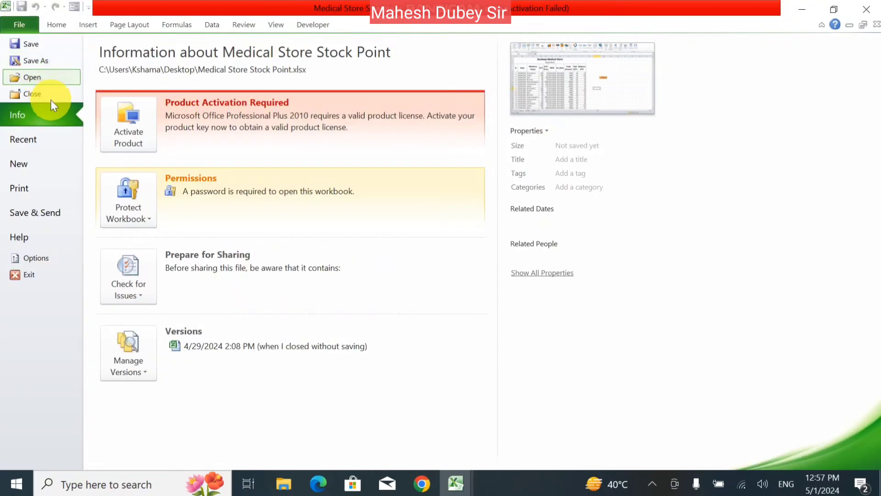
{"action": "left_click", "coordinate": [50, 167]}
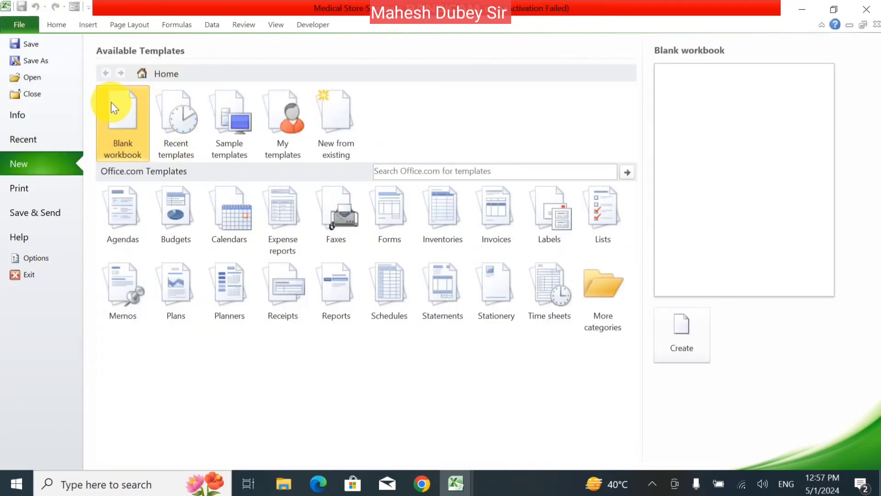
{"action": "key", "text": "Escape"}
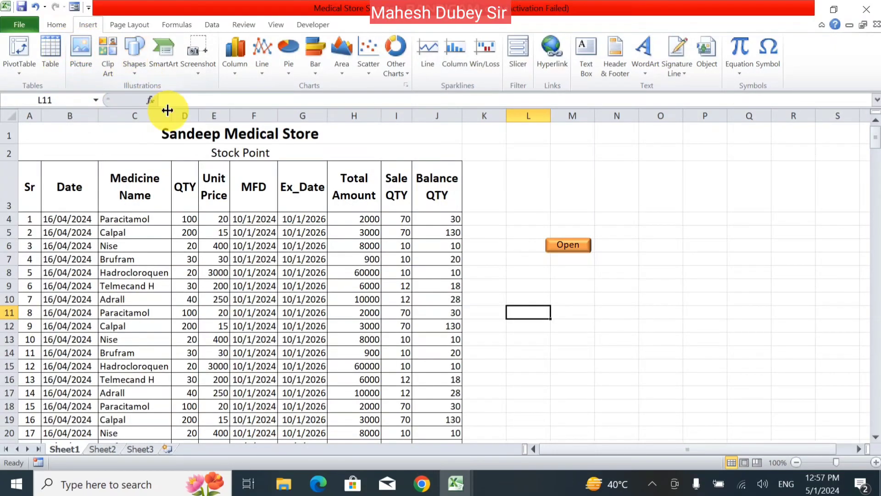
Step: Try to take a screen clipping while switching between the medical store workbook and Book1
{"action": "left_click", "coordinate": [200, 75]}
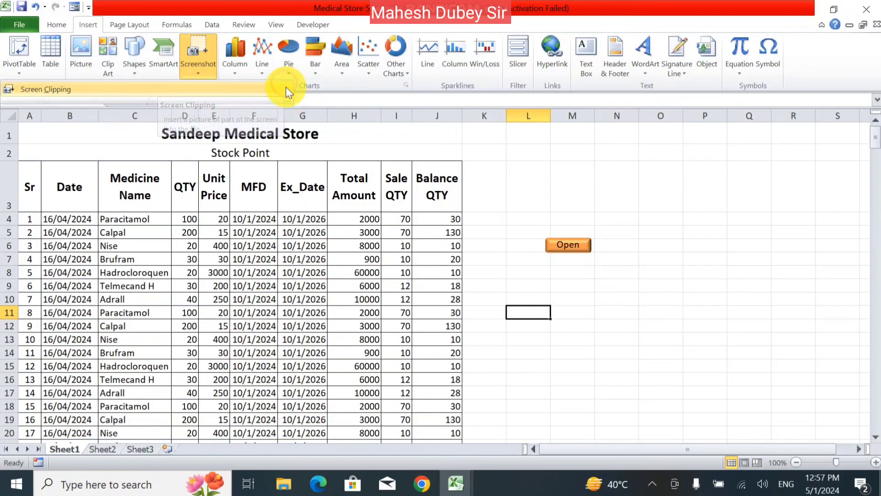
{"action": "left_click", "coordinate": [285, 84]}
{"action": "left_click", "coordinate": [462, 477]}
{"action": "left_click", "coordinate": [523, 409]}
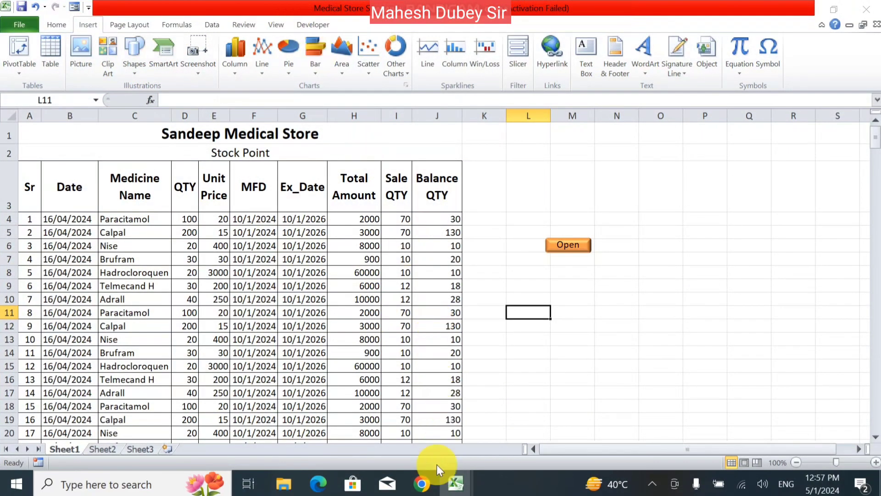
{"action": "left_click", "coordinate": [453, 480]}
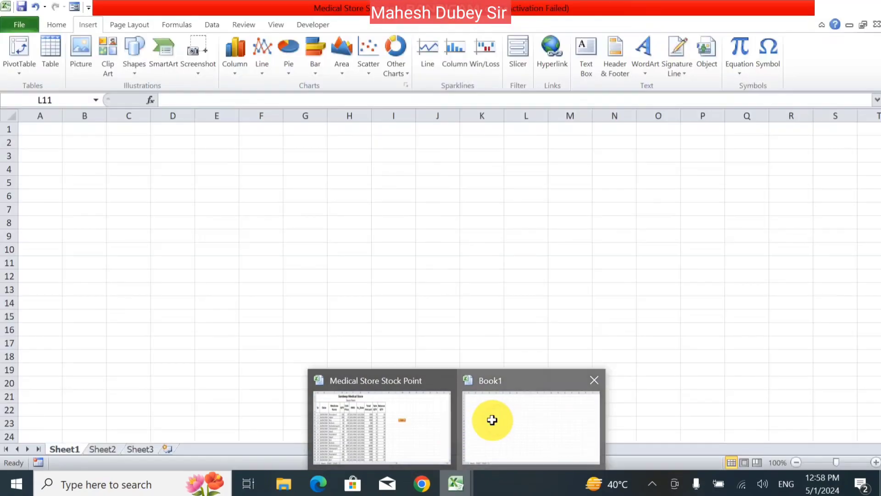
{"action": "left_click", "coordinate": [490, 417]}
{"action": "mouse_move", "coordinate": [459, 488]}
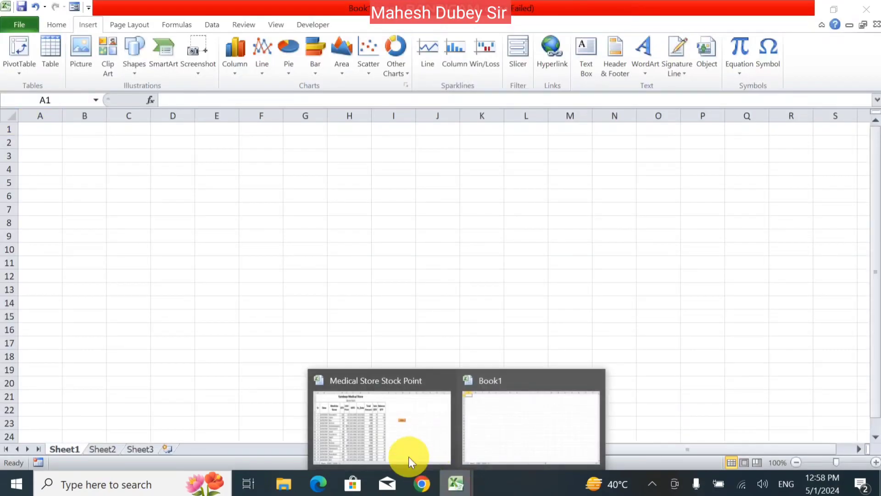
{"action": "left_click", "coordinate": [400, 452]}
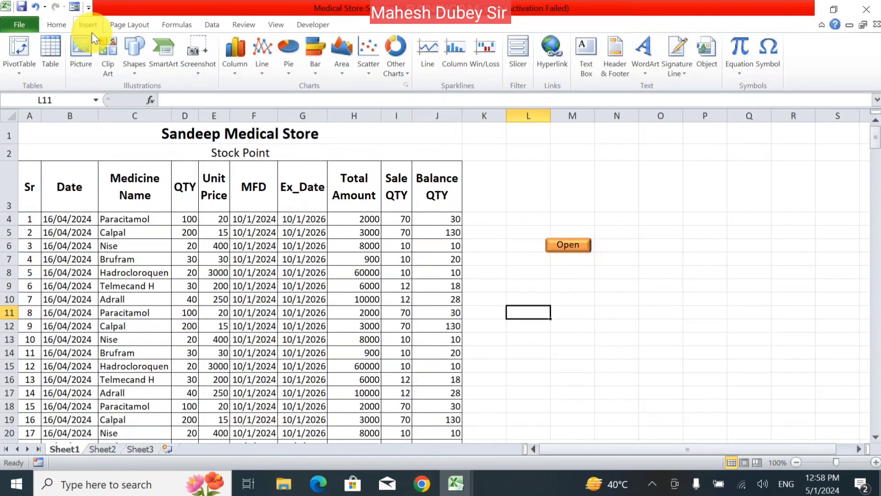
{"action": "left_click", "coordinate": [201, 68]}
{"action": "left_click", "coordinate": [150, 89]}
{"action": "mouse_move", "coordinate": [457, 478]}
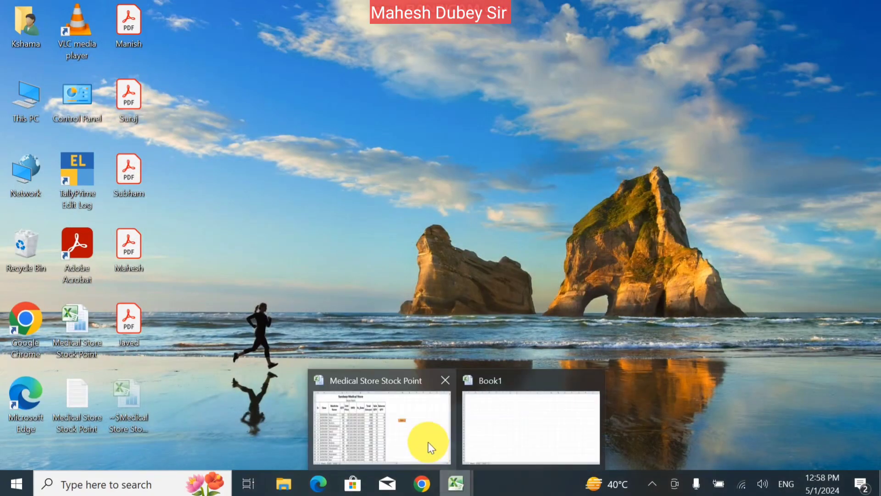
{"action": "left_click", "coordinate": [429, 448]}
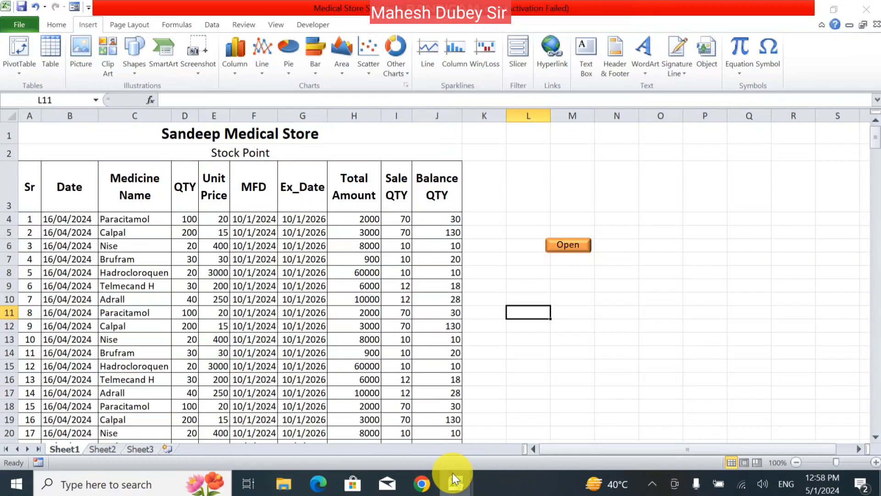
{"action": "mouse_move", "coordinate": [457, 480]}
{"action": "left_click", "coordinate": [503, 436]}
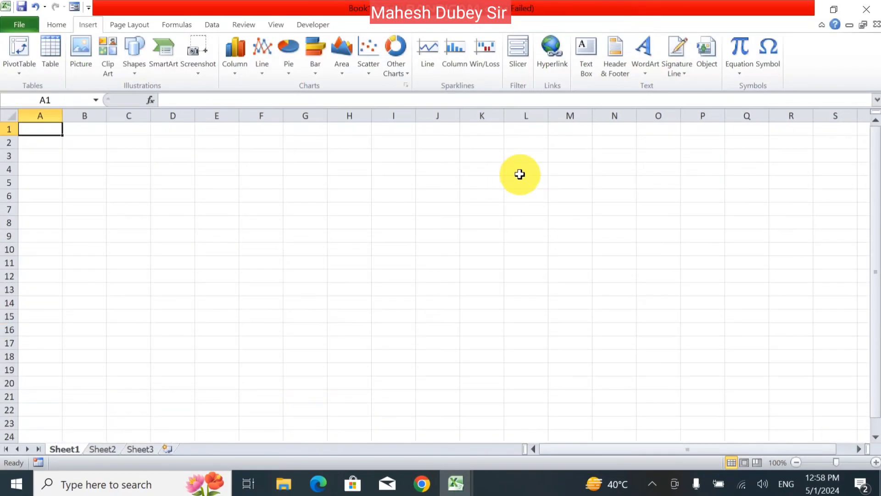
{"action": "key", "text": "alt+Tab"}
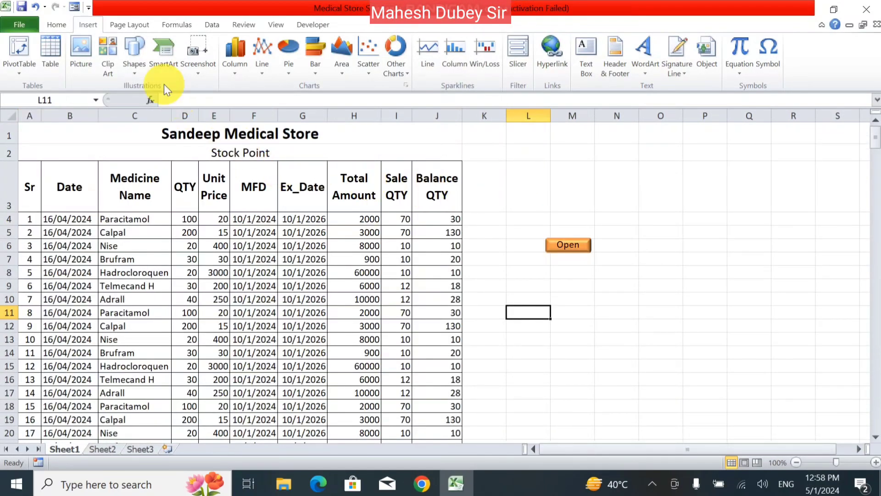
Step: Insert a screen clipping of the stock table's title, headers and first two rows, about 1.81 inches high and 7.11 inches wide
{"action": "left_click", "coordinate": [188, 72]}
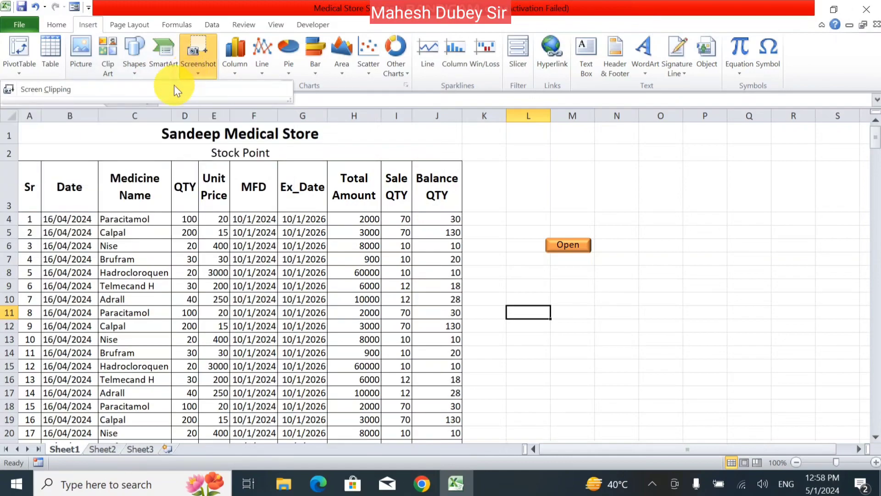
{"action": "left_click", "coordinate": [128, 91]}
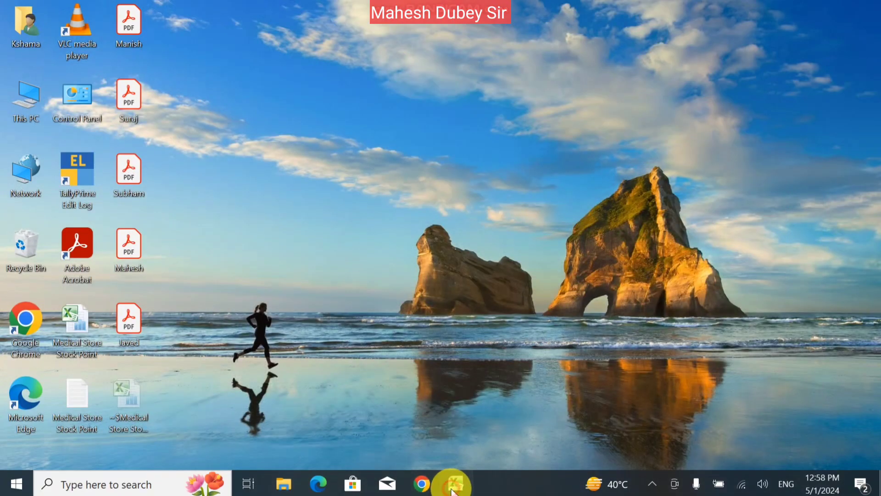
{"action": "left_click", "coordinate": [454, 486]}
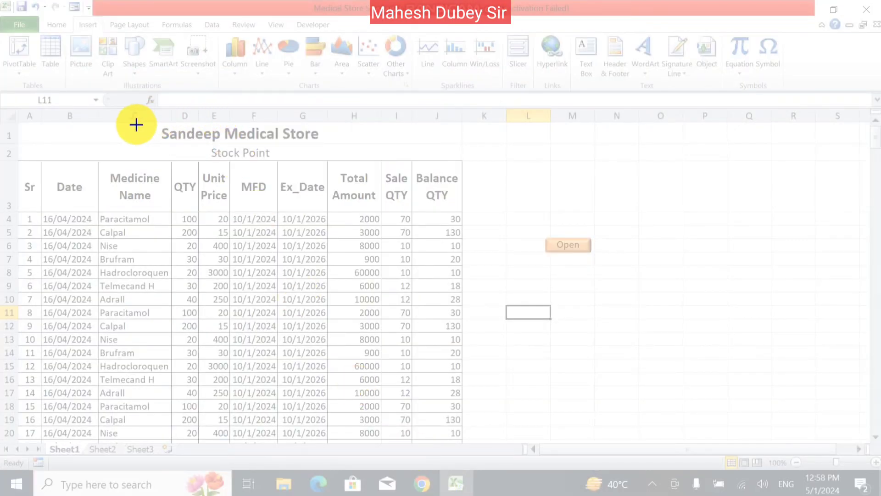
{"action": "left_click_drag", "start_coordinate": [478, 121], "coordinate": [8, 241]}
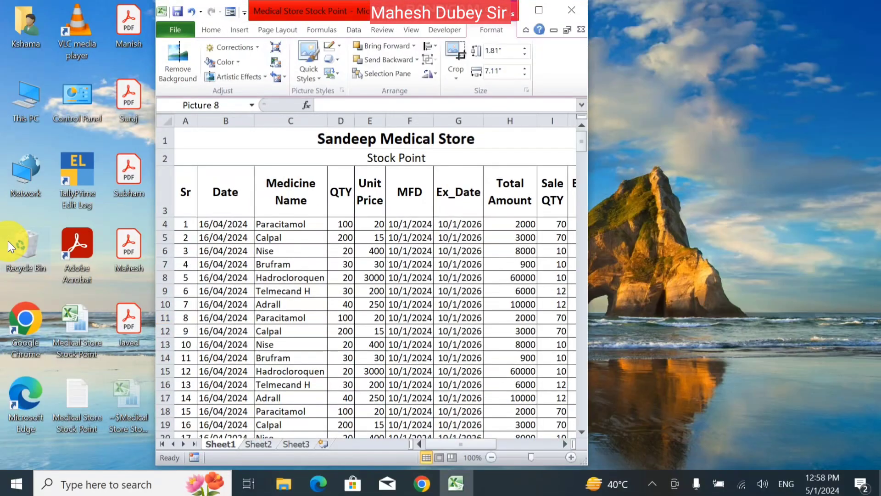
Step: Move the clipped picture over the stock table in the maximized window and delete it
{"action": "left_click", "coordinate": [538, 9]}
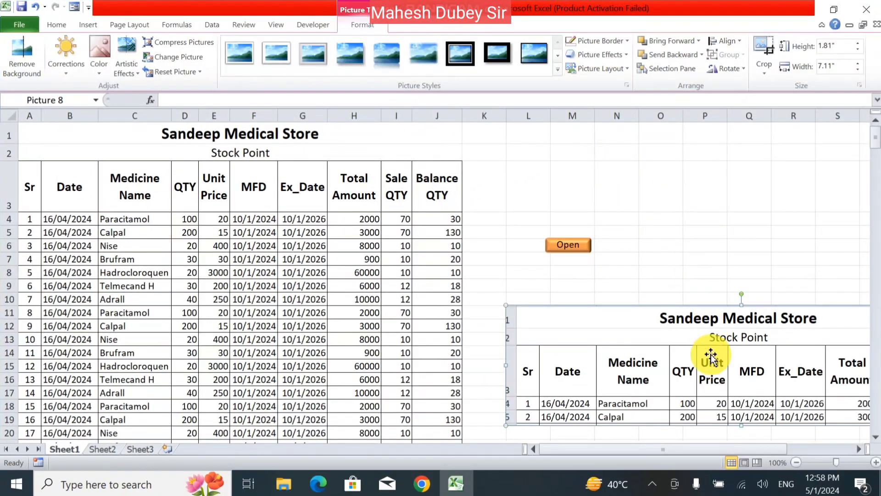
{"action": "left_click_drag", "start_coordinate": [696, 367], "coordinate": [440, 272]}
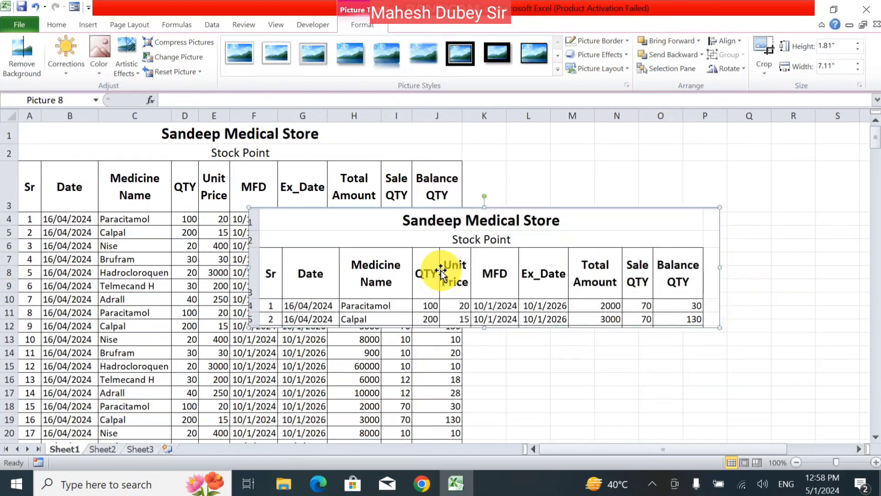
{"action": "key", "text": "Delete"}
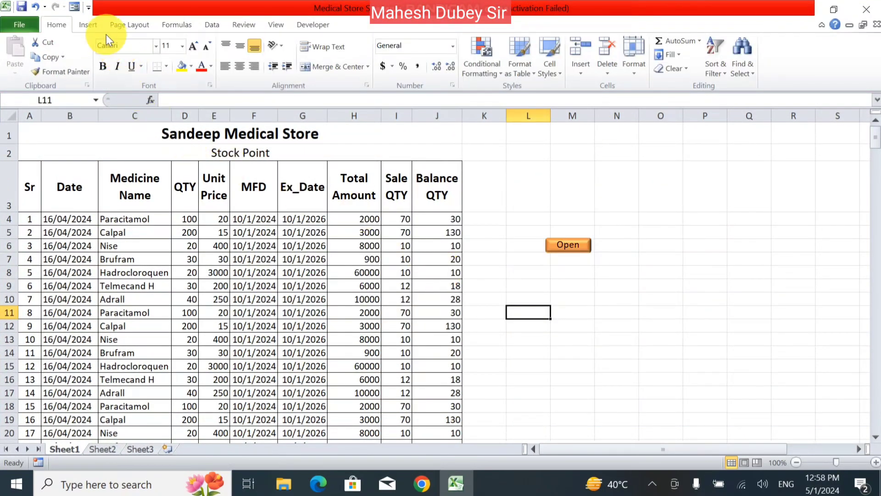
Step: Examine the chart subtypes offered for Column, Line, Pie and Bar charts
{"action": "left_click", "coordinate": [94, 26]}
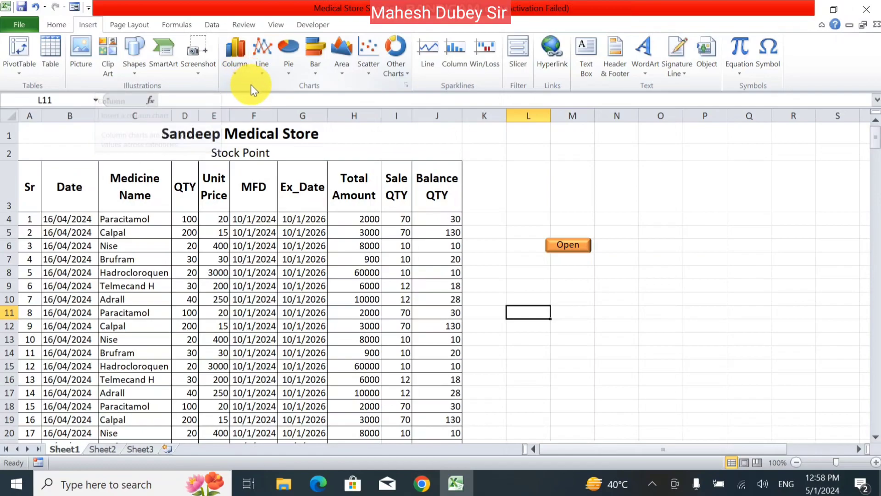
{"action": "left_click", "coordinate": [510, 284]}
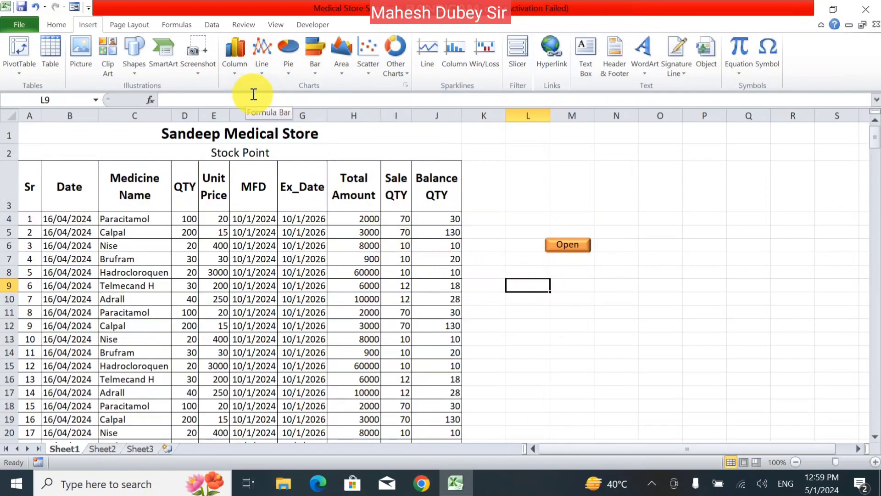
{"action": "left_click", "coordinate": [246, 69]}
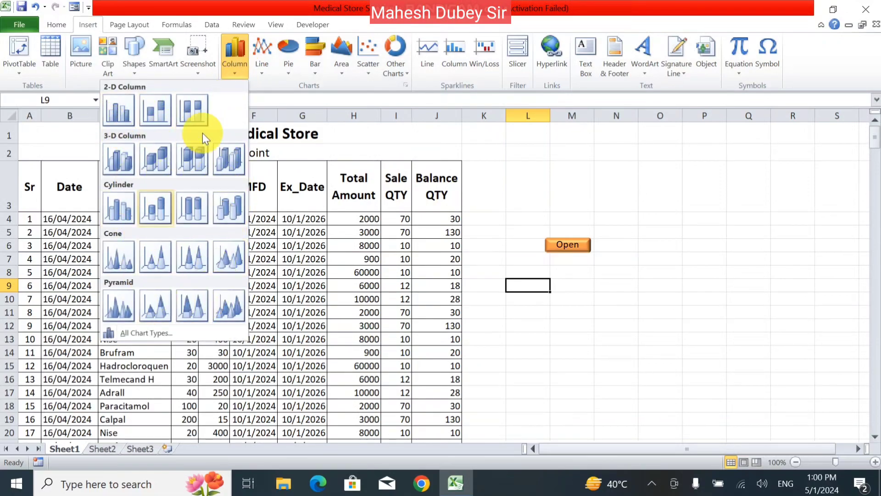
{"action": "left_click", "coordinate": [261, 60]}
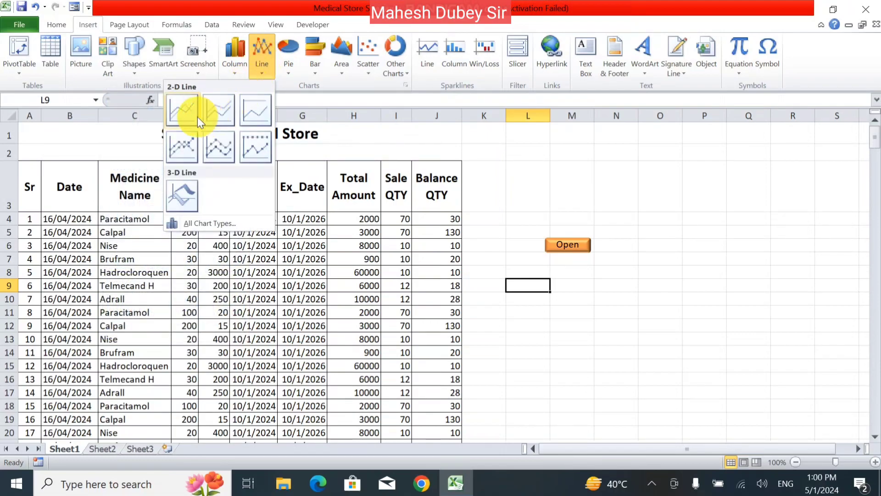
{"action": "left_click", "coordinate": [294, 68]}
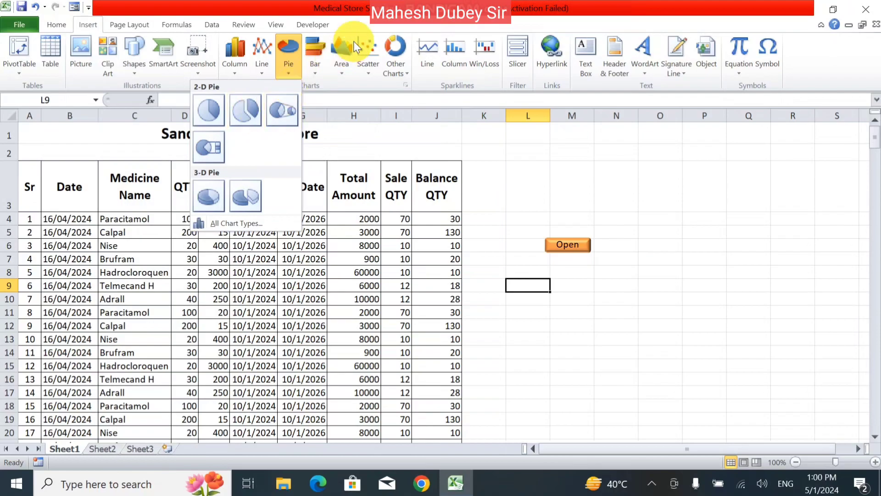
{"action": "left_click", "coordinate": [316, 68]}
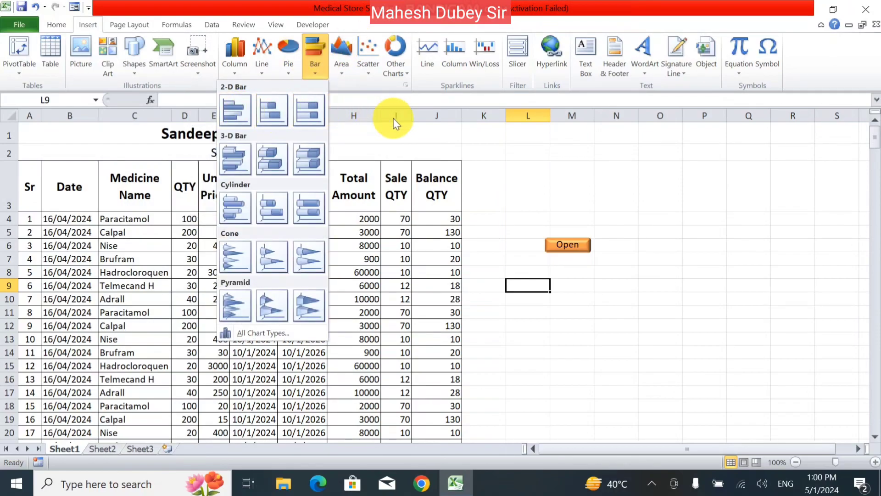
{"action": "left_click", "coordinate": [230, 66]}
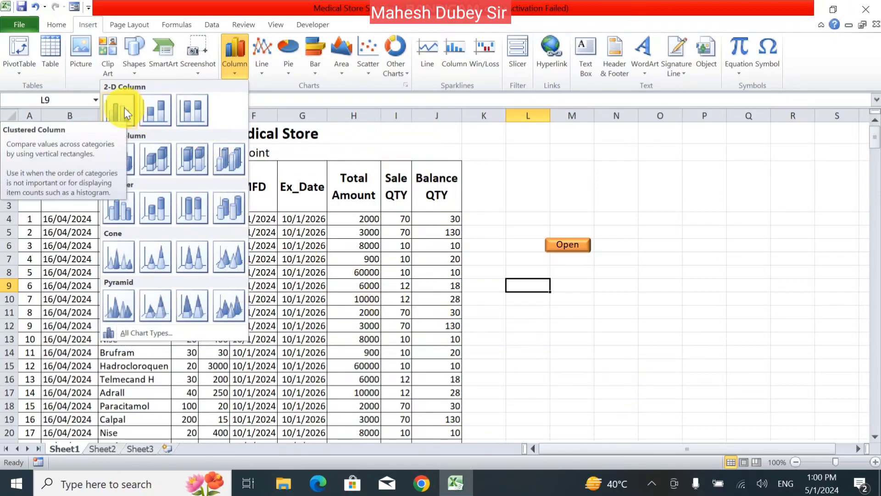
Step: Enter the headers Name in cell N10 and Age in cell O10
{"action": "left_click", "coordinate": [611, 297]}
{"action": "left_click", "coordinate": [608, 299]}
{"action": "type", "text": "Name"}
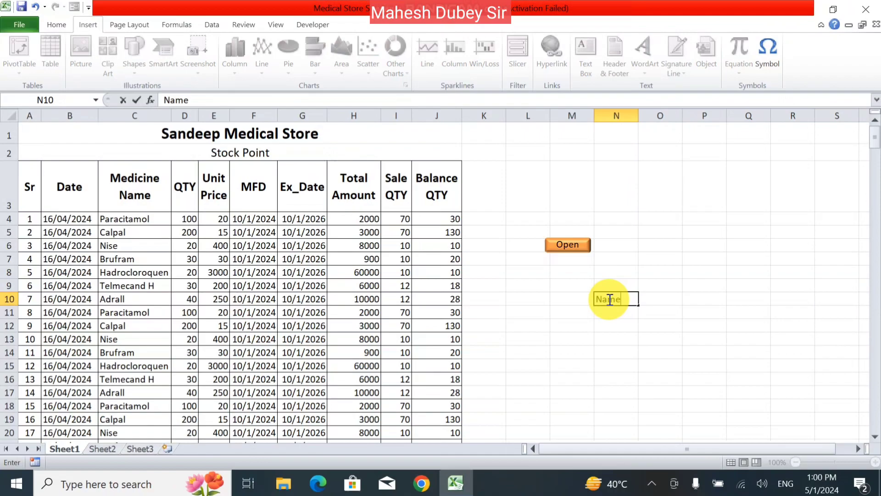
{"action": "key", "text": "Tab"}
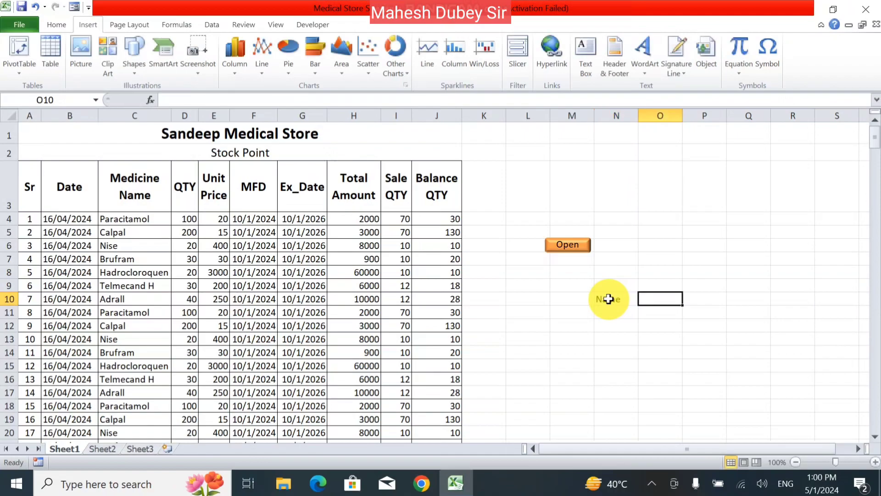
{"action": "type", "text": "Ag"}
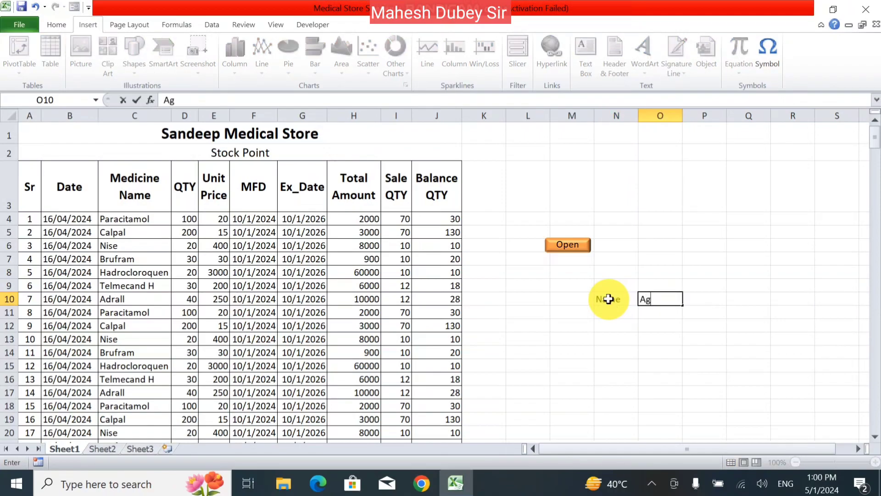
{"action": "key", "text": "Return"}
{"action": "key", "text": "Left"}
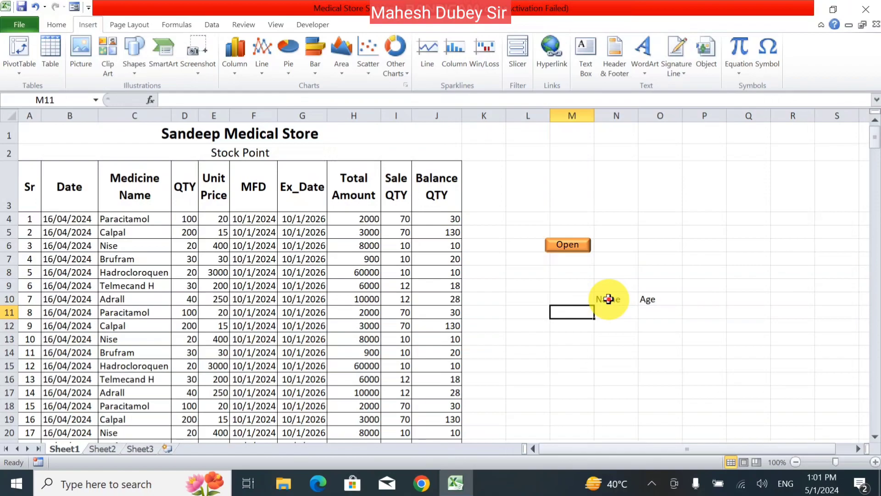
{"action": "double_click", "coordinate": [609, 299]}
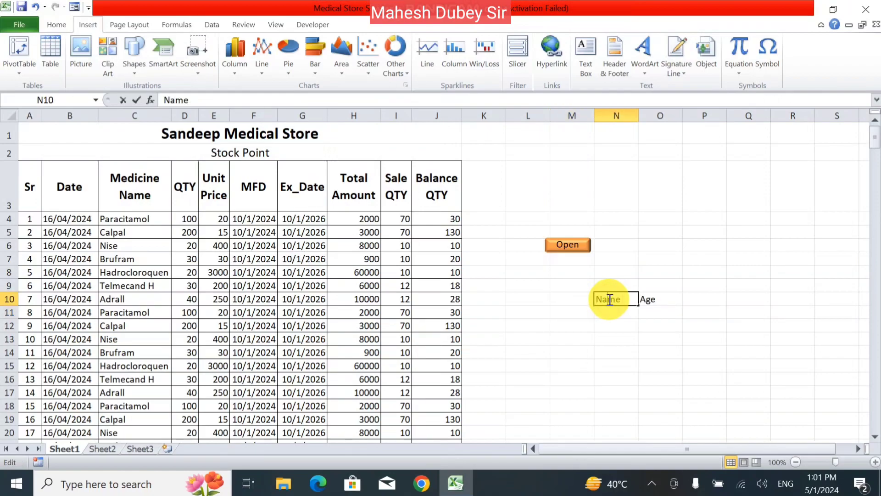
Step: Fill M11:N12 with sample rows for A with 20 and B with 30
{"action": "left_click", "coordinate": [570, 315]}
{"action": "type", "text": "R"}
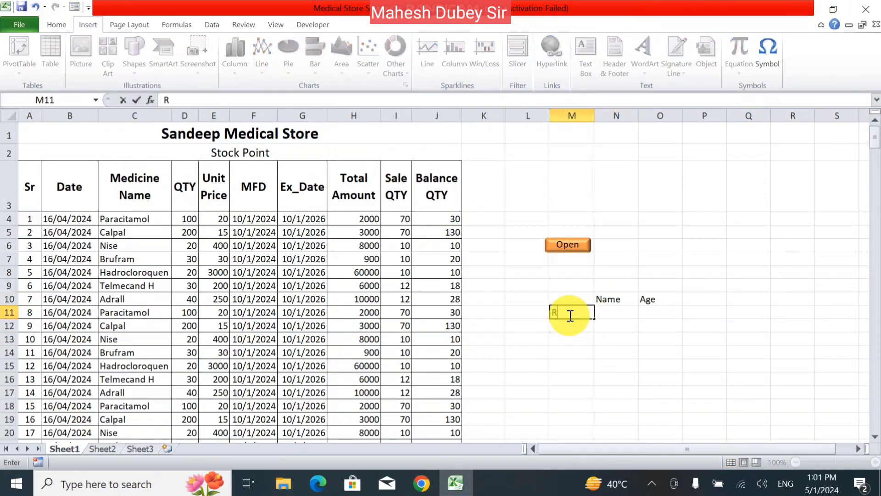
{"action": "key", "text": "Tab"}
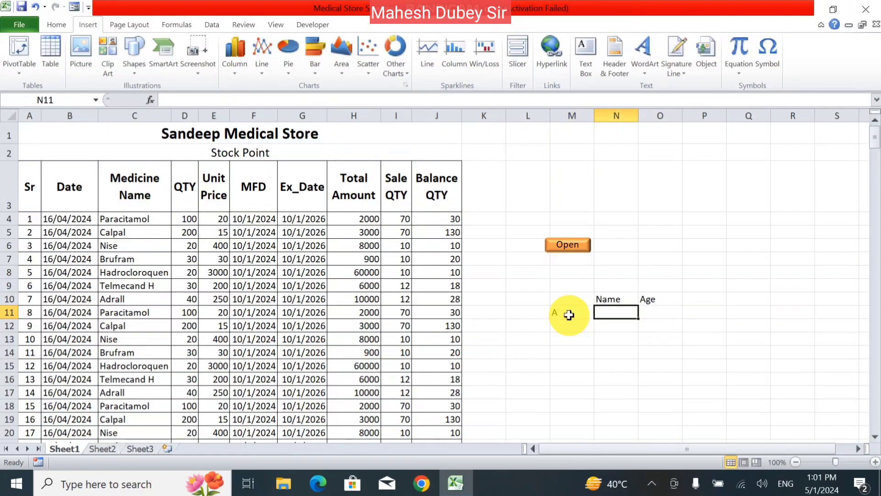
{"action": "type", "text": "20"}
{"action": "key", "text": "Return"}
{"action": "type", "text": "B"}
{"action": "key", "text": "Tab"}
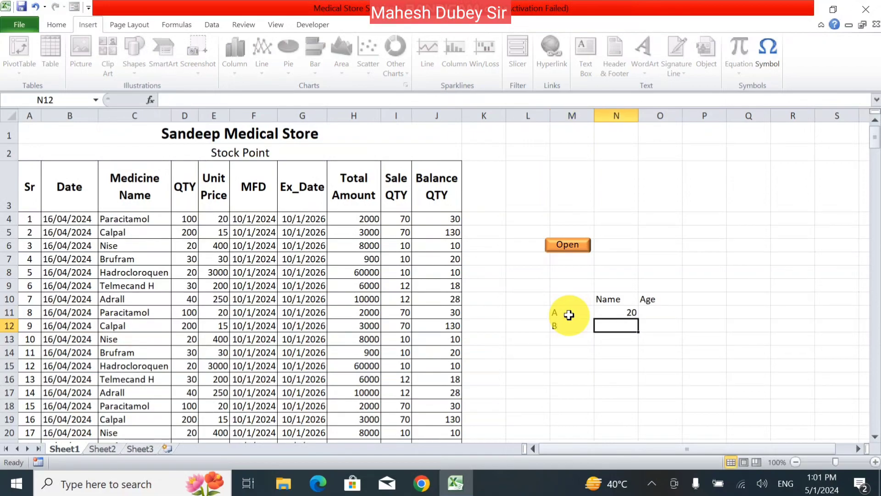
{"action": "type", "text": "30"}
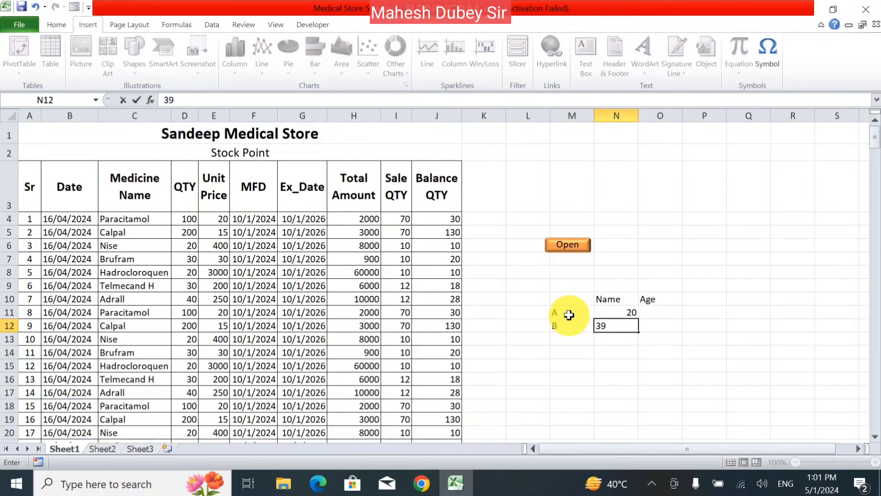
{"action": "key", "text": "Return"}
Step: Add sample rows for C with 40 and D with 10 in M13:N14
{"action": "type", "text": "C"}
{"action": "key", "text": "Tab"}
{"action": "type", "text": "40"}
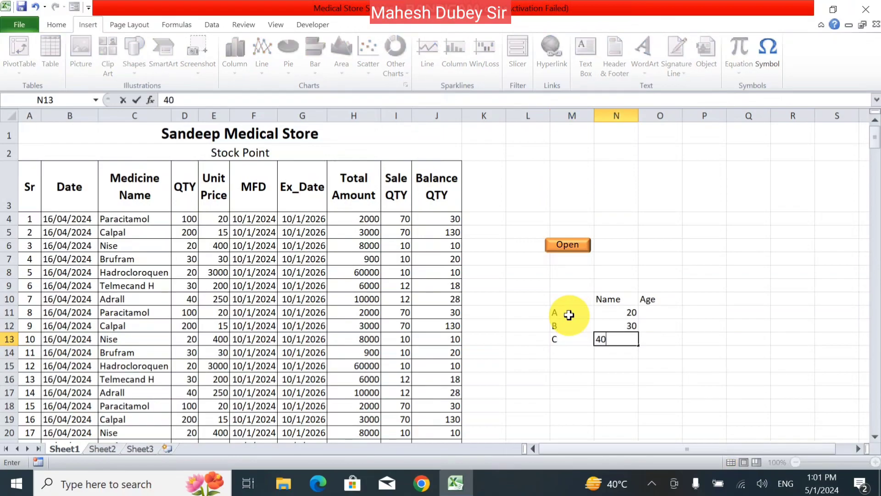
{"action": "key", "text": "Return"}
{"action": "type", "text": "D"}
{"action": "key", "text": "Tab"}
{"action": "type", "text": "1"}
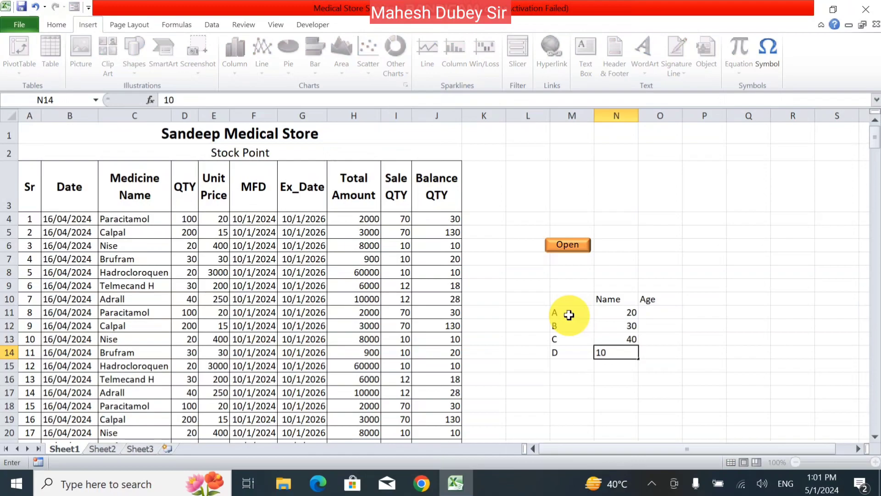
{"action": "key", "text": "Tab"}
Step: Insert a 2-D clustered column chart from the range M10:O14, and delete it after viewing
{"action": "left_click_drag", "start_coordinate": [565, 301], "coordinate": [652, 353]}
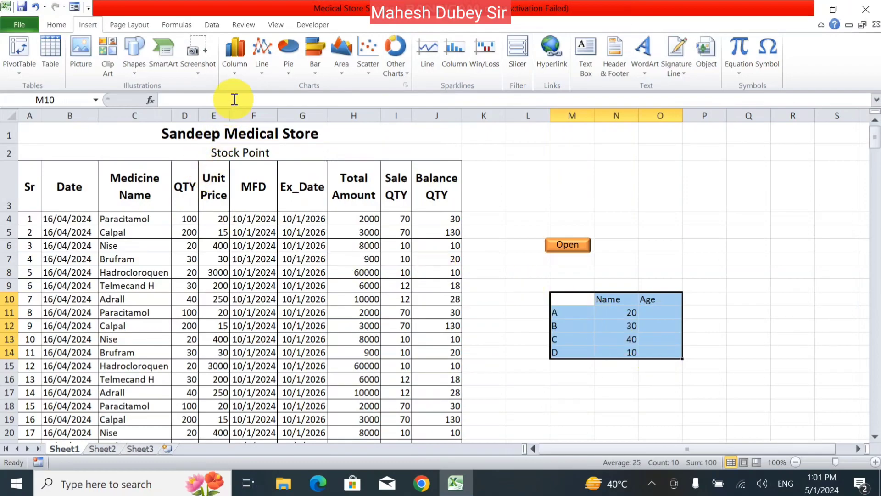
{"action": "left_click", "coordinate": [234, 73]}
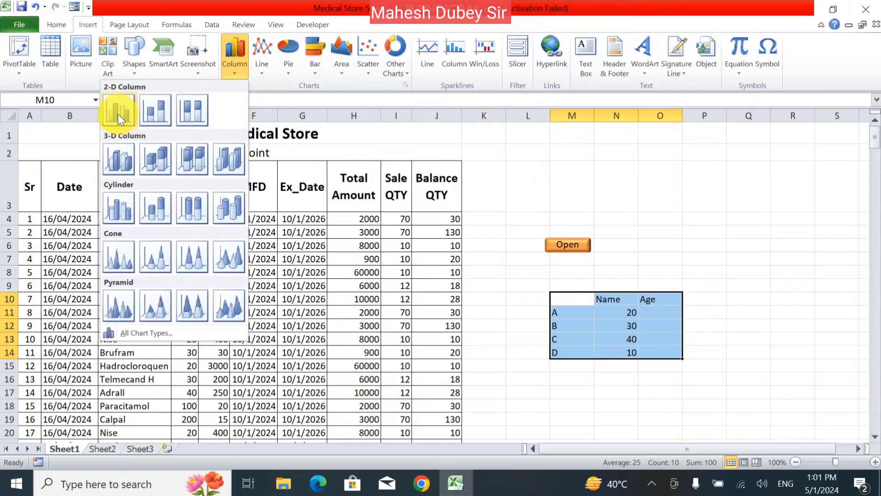
{"action": "left_click", "coordinate": [117, 114]}
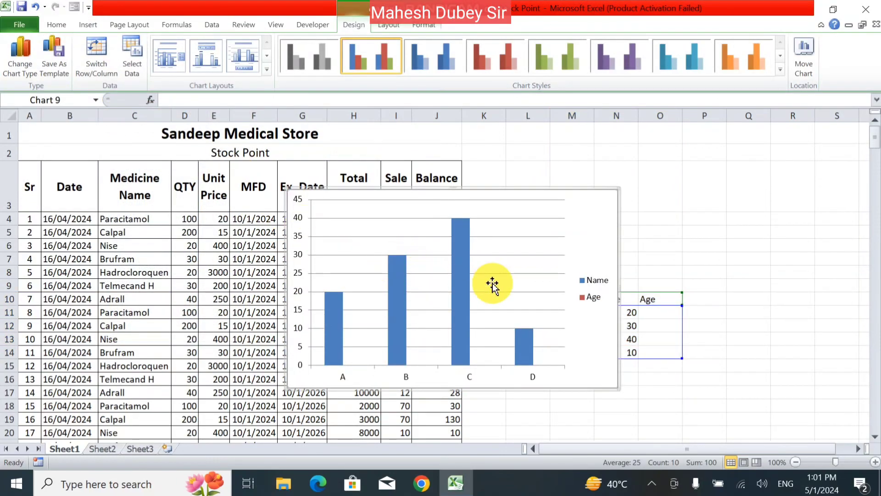
{"action": "key", "text": "Delete"}
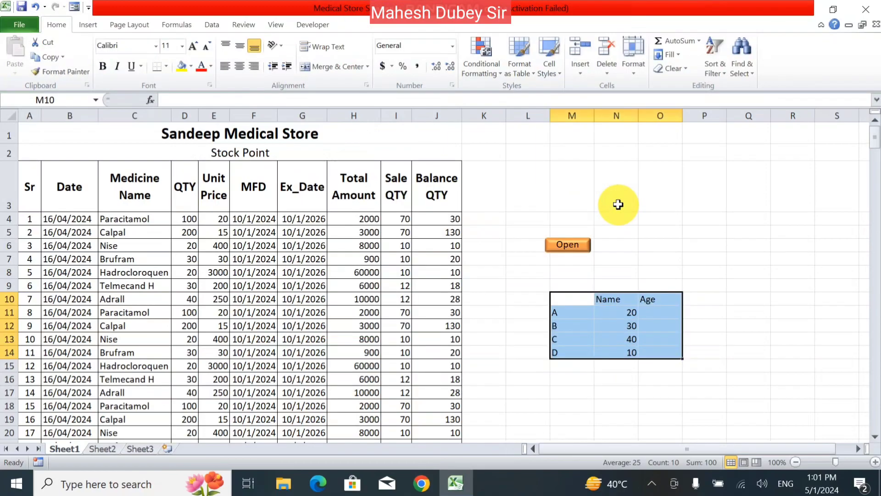
Step: Insert a 2-D 100% stacked column chart from the sample data, and delete it after viewing
{"action": "left_click", "coordinate": [88, 25]}
{"action": "left_click", "coordinate": [227, 71]}
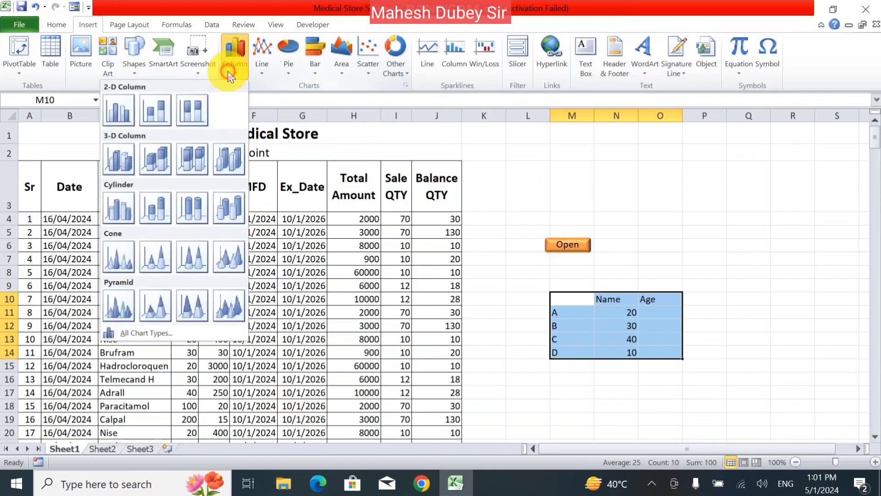
{"action": "left_click", "coordinate": [194, 112]}
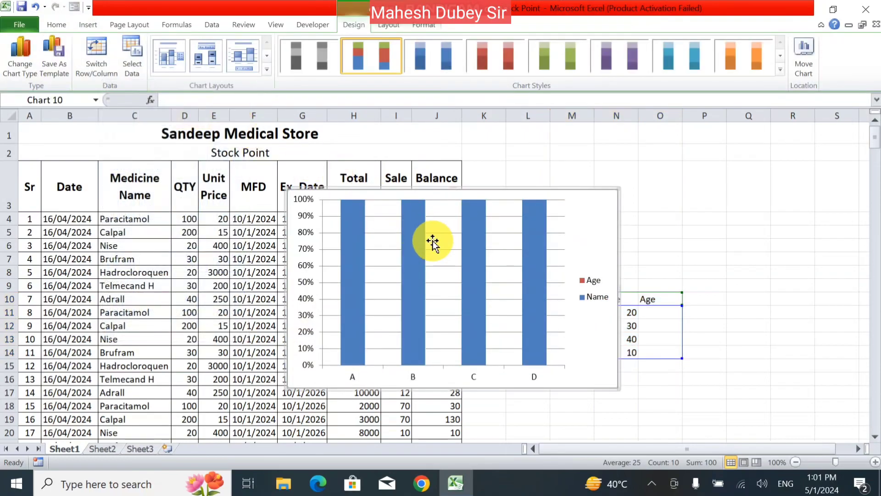
{"action": "key", "text": "Delete"}
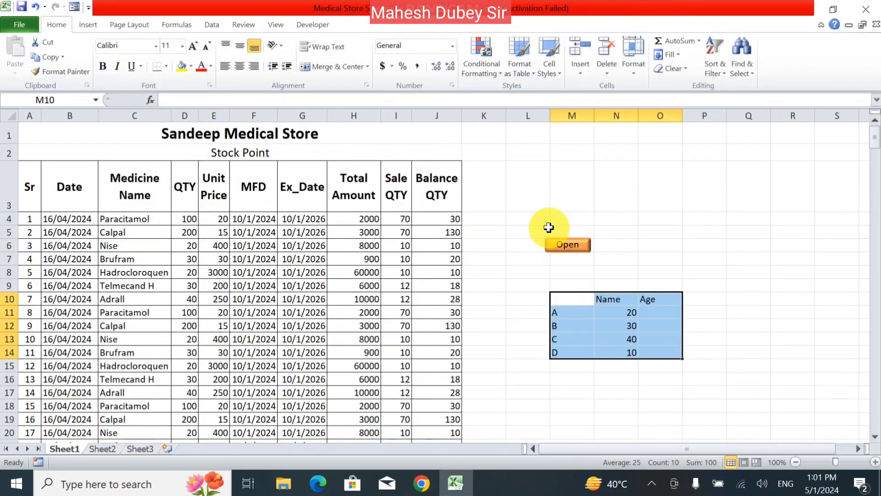
Step: Insert a 3-D clustered column chart from the sample data, and delete it after viewing
{"action": "left_click", "coordinate": [89, 25]}
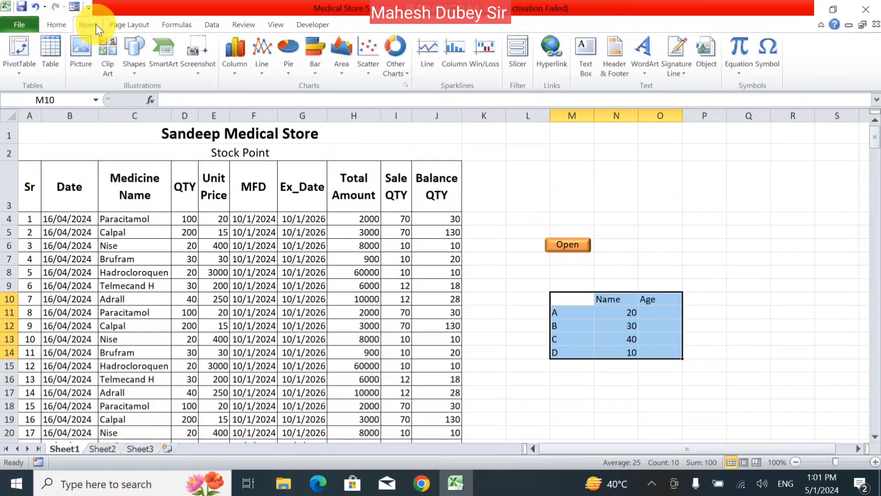
{"action": "left_click", "coordinate": [241, 73]}
{"action": "left_click", "coordinate": [111, 161]}
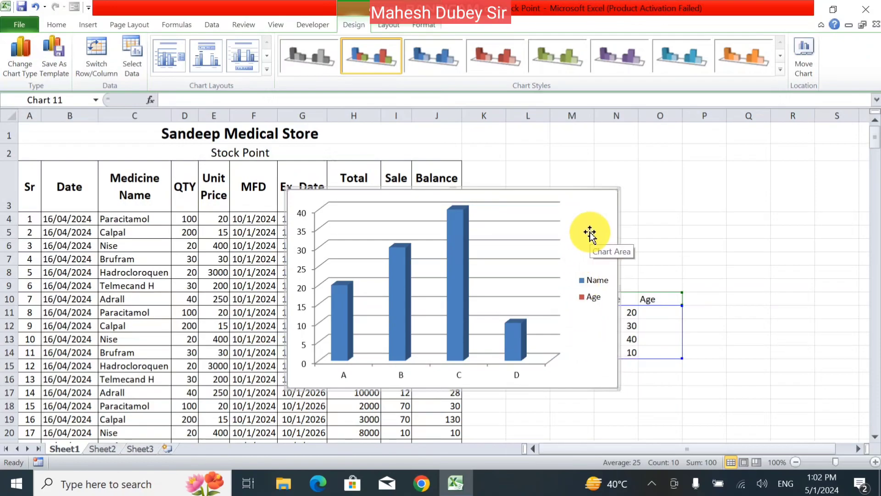
{"action": "key", "text": "Delete"}
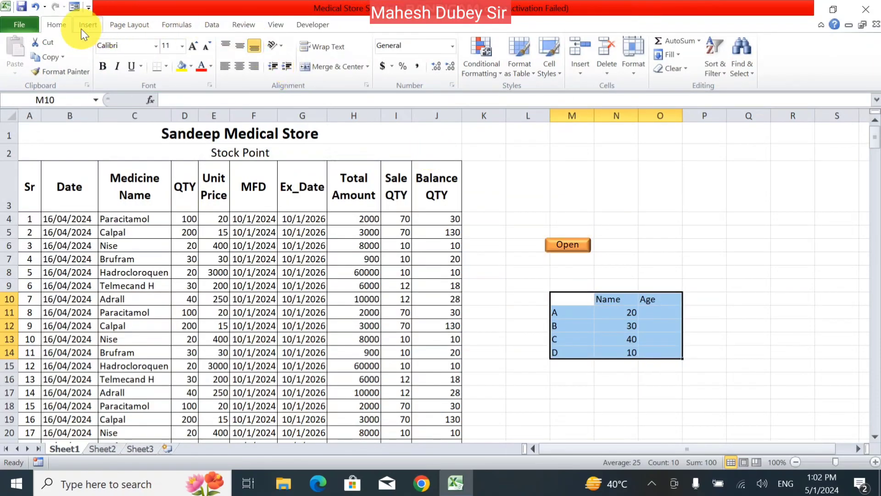
Step: Insert a clustered cylinder chart from the sample data, and delete it after viewing
{"action": "left_click", "coordinate": [88, 24]}
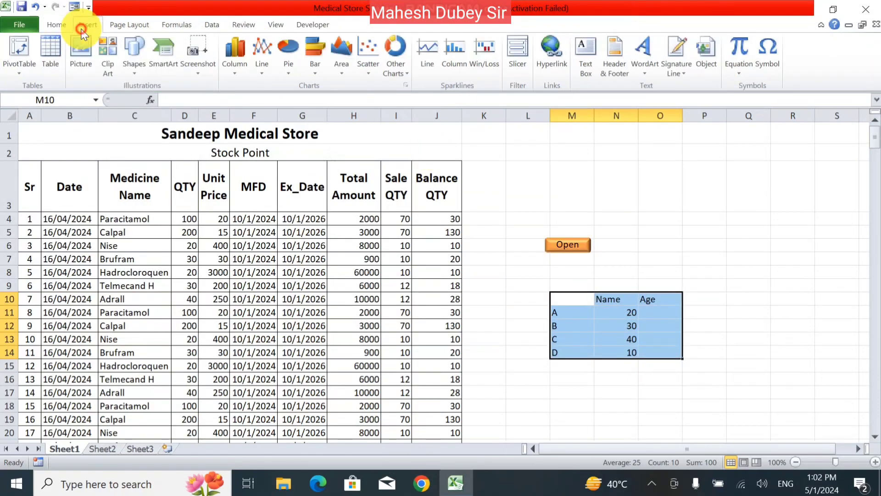
{"action": "left_click", "coordinate": [233, 76]}
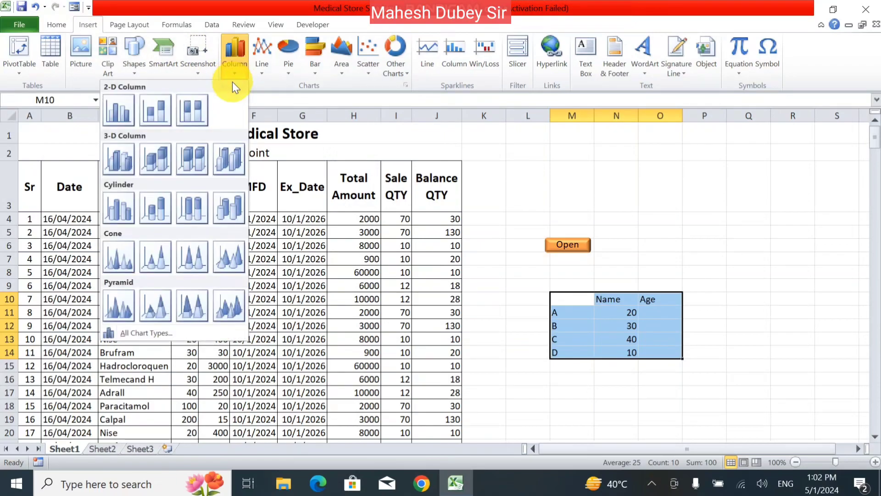
{"action": "left_click", "coordinate": [126, 211]}
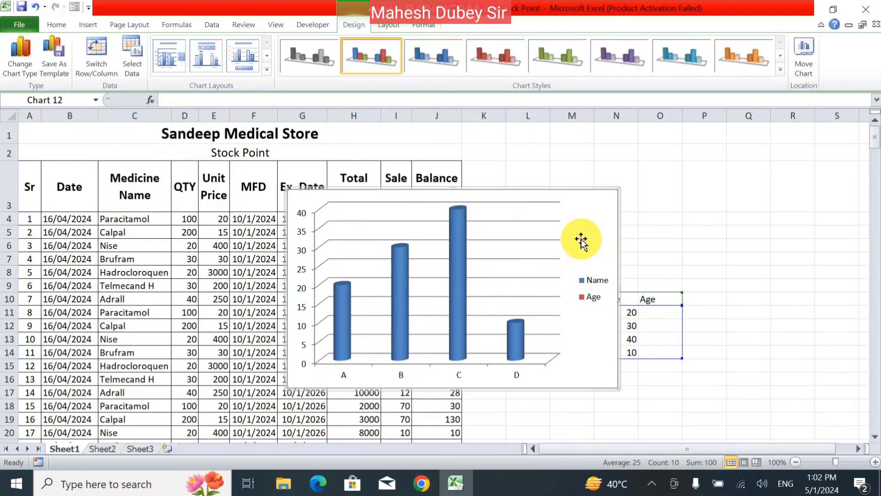
{"action": "key", "text": "Delete"}
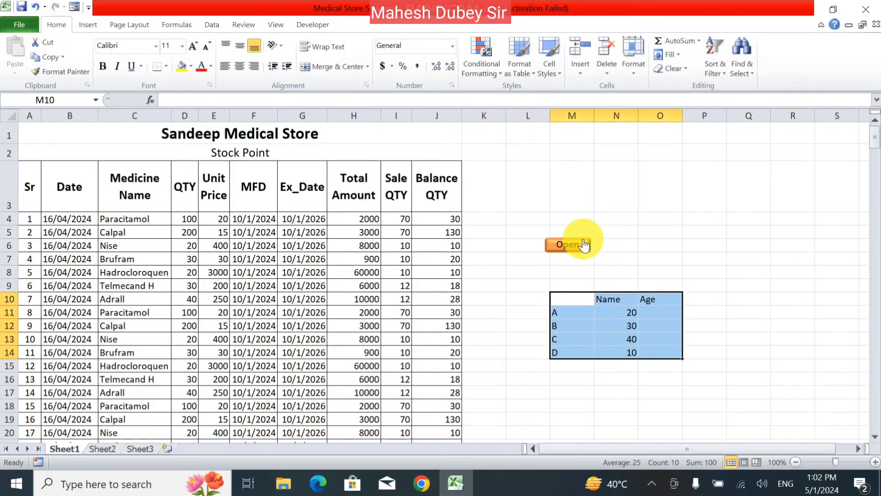
Step: Insert a clustered cone chart from the sample data, and delete it after viewing
{"action": "left_click", "coordinate": [89, 25]}
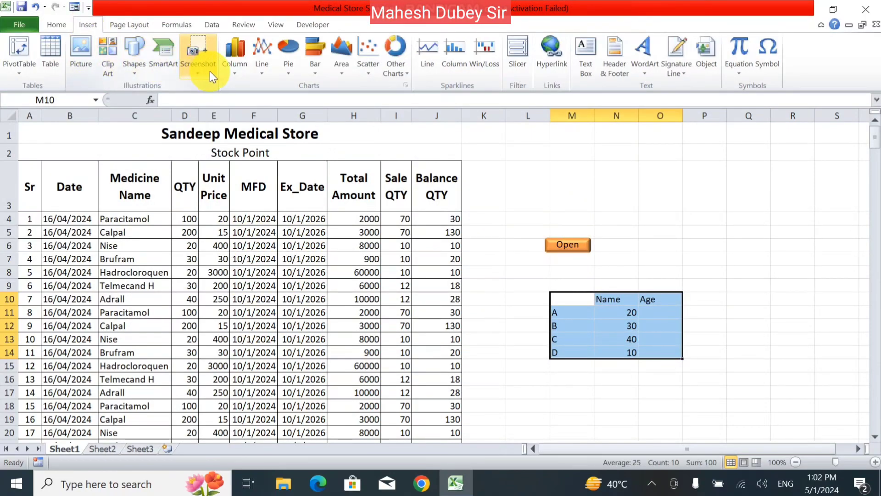
{"action": "left_click", "coordinate": [232, 76]}
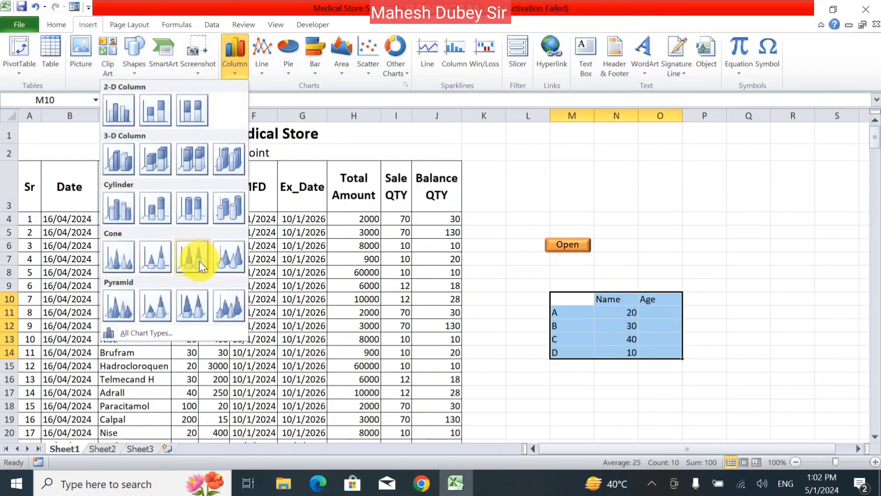
{"action": "left_click", "coordinate": [126, 263]}
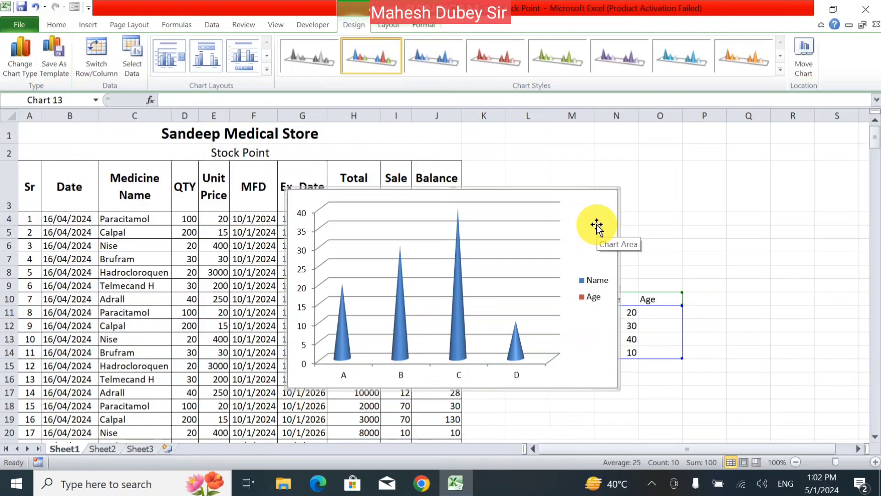
{"action": "key", "text": "Delete"}
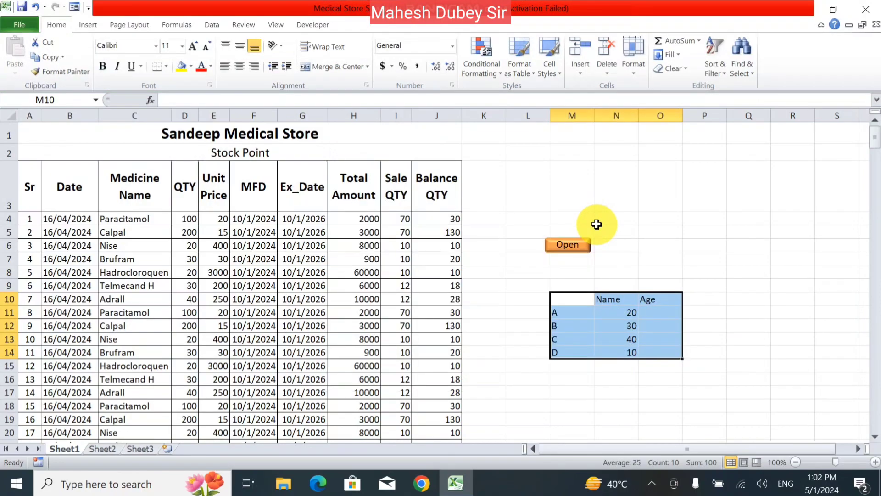
Step: Insert a clustered pyramid chart from the sample data, delete it and deselect the data range
{"action": "left_click", "coordinate": [87, 26]}
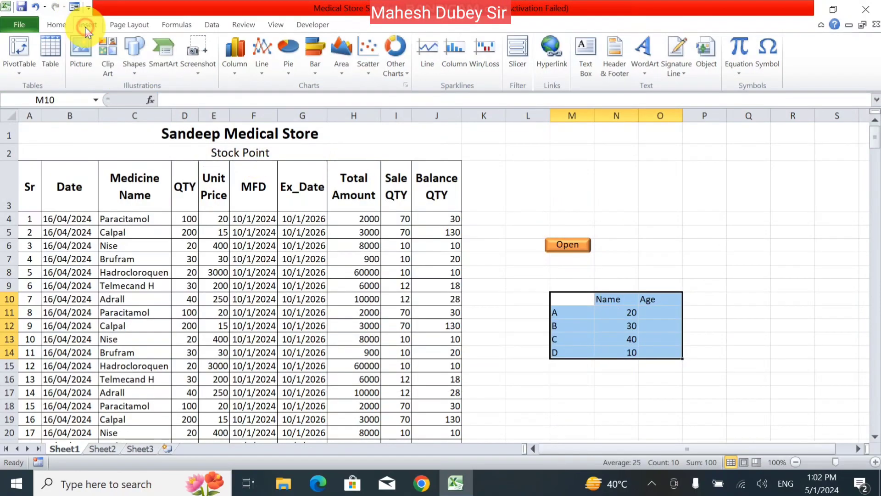
{"action": "left_click", "coordinate": [239, 75]}
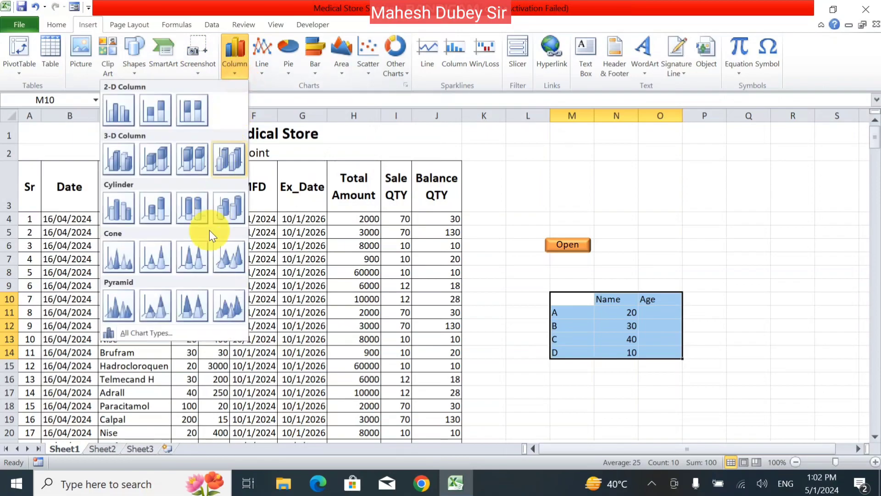
{"action": "left_click", "coordinate": [123, 310]}
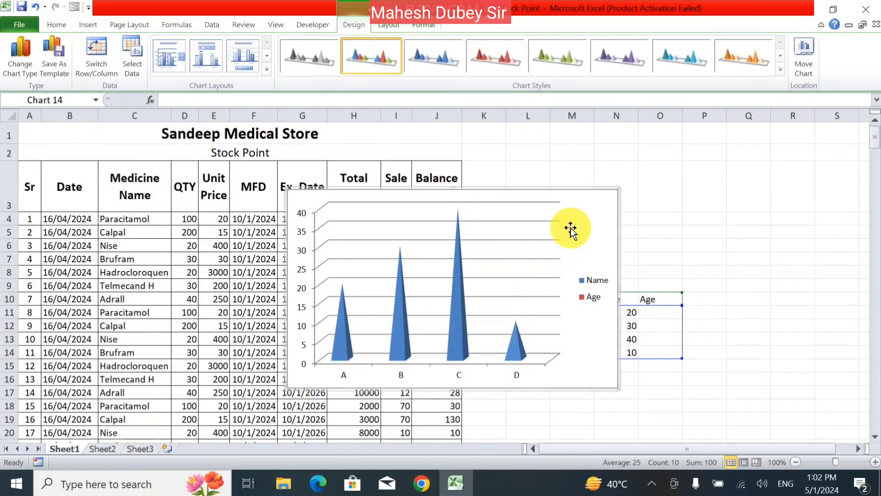
{"action": "left_click_drag", "start_coordinate": [605, 206], "coordinate": [605, 207]}
{"action": "key", "text": "Delete"}
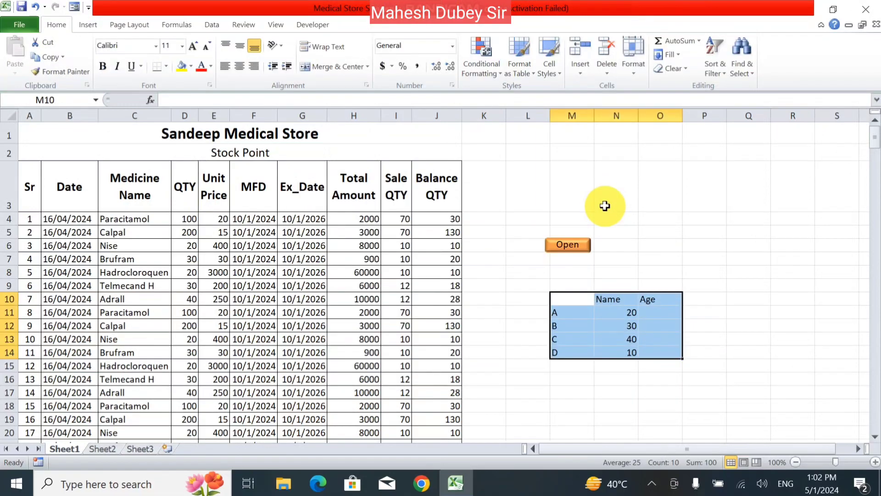
{"action": "left_click", "coordinate": [99, 24]}
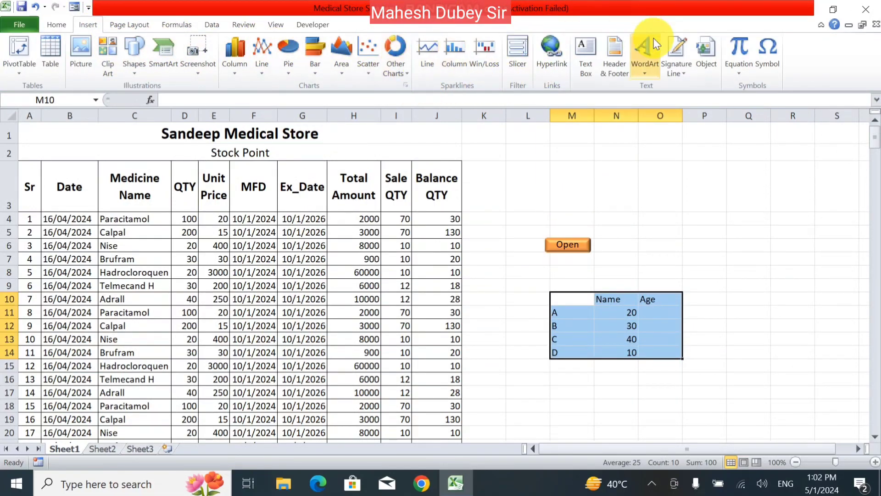
{"action": "left_click", "coordinate": [786, 275]}
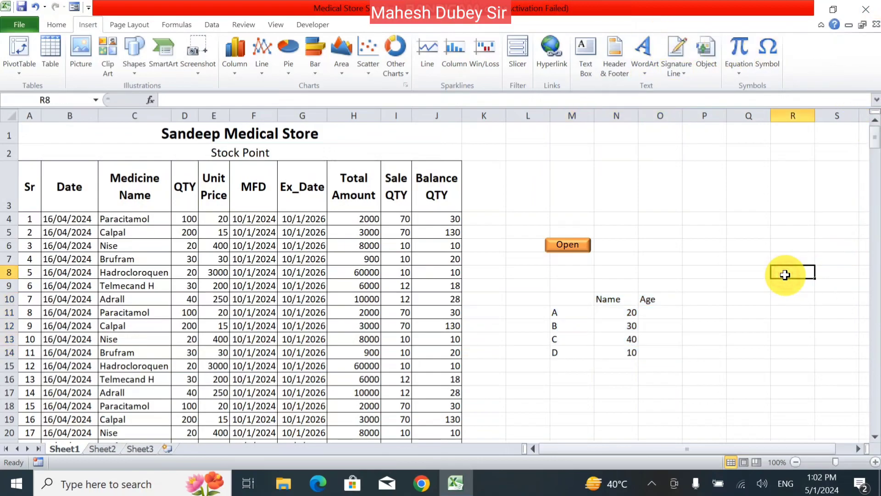